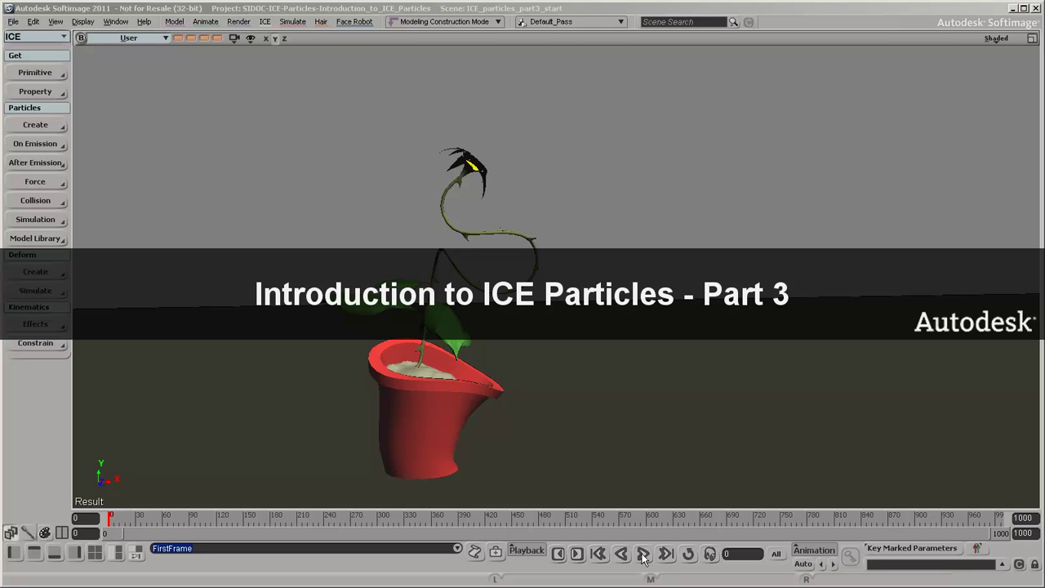
- Play the particle simulation from the start frame, then restart it and step forward to frame 6
left_click(642, 554)
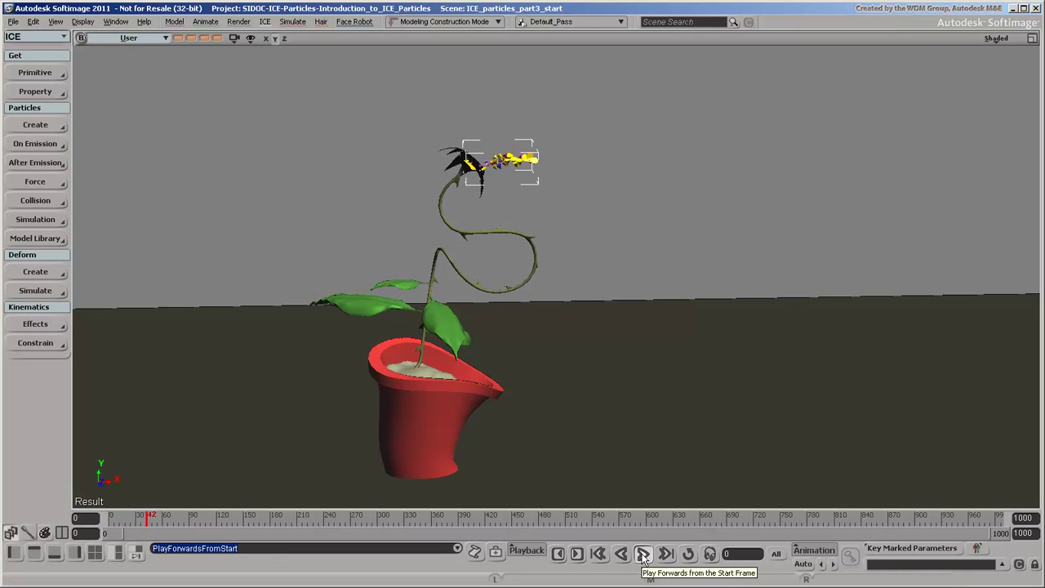
key("space")
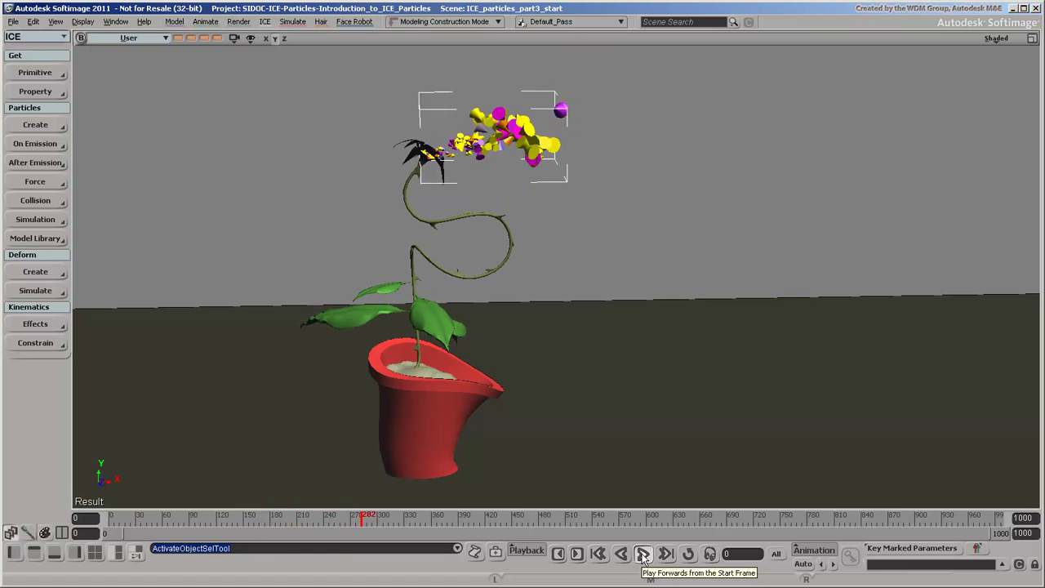
left_click(644, 555)
left_click(577, 554)
left_click(576, 553)
left_click(577, 553)
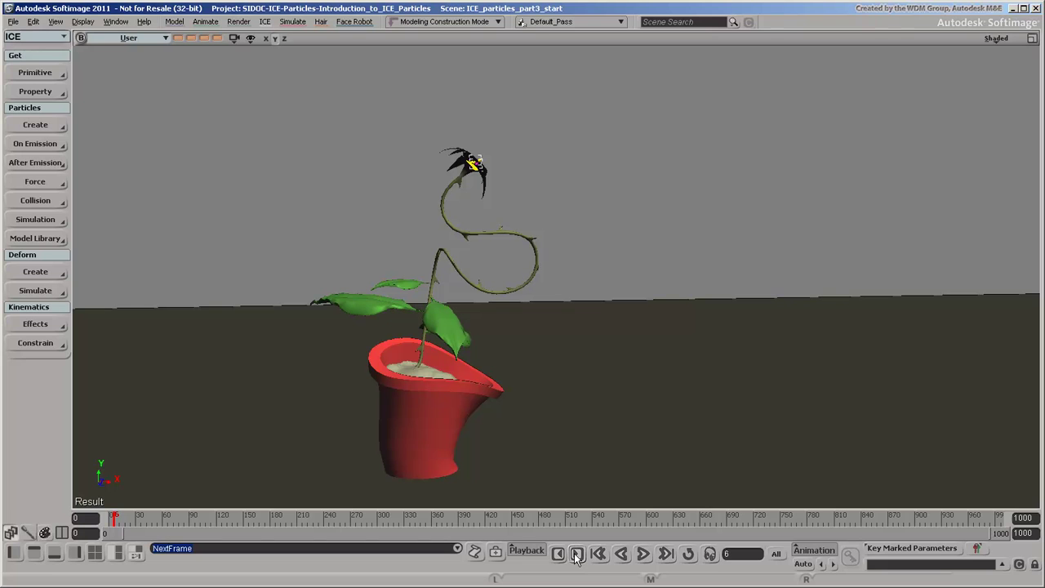
- Set the particle shape to Sphere in the Emit from Geometry node of the ICE tree
key("alt+9")
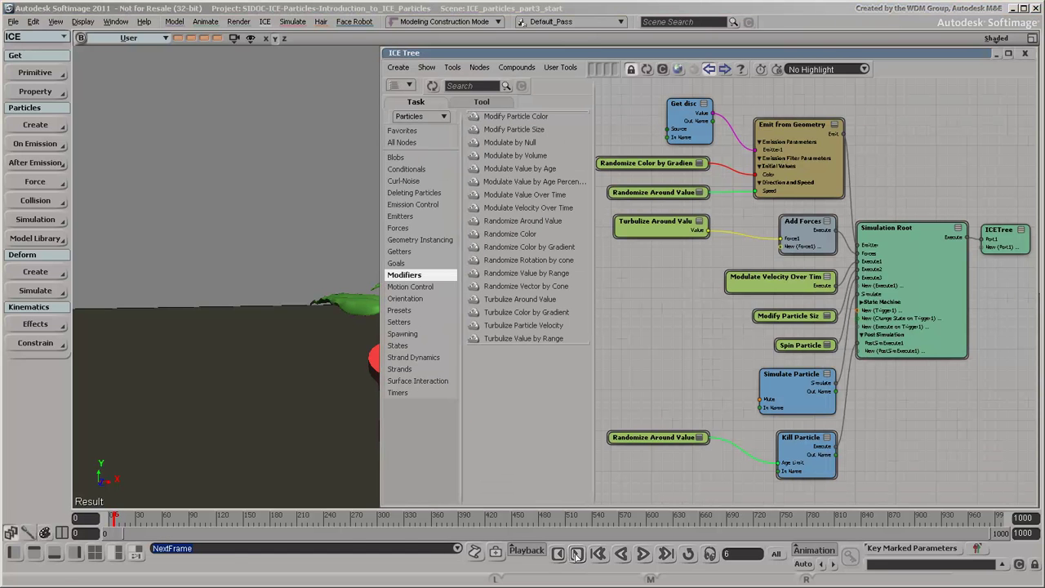
left_click(798, 183)
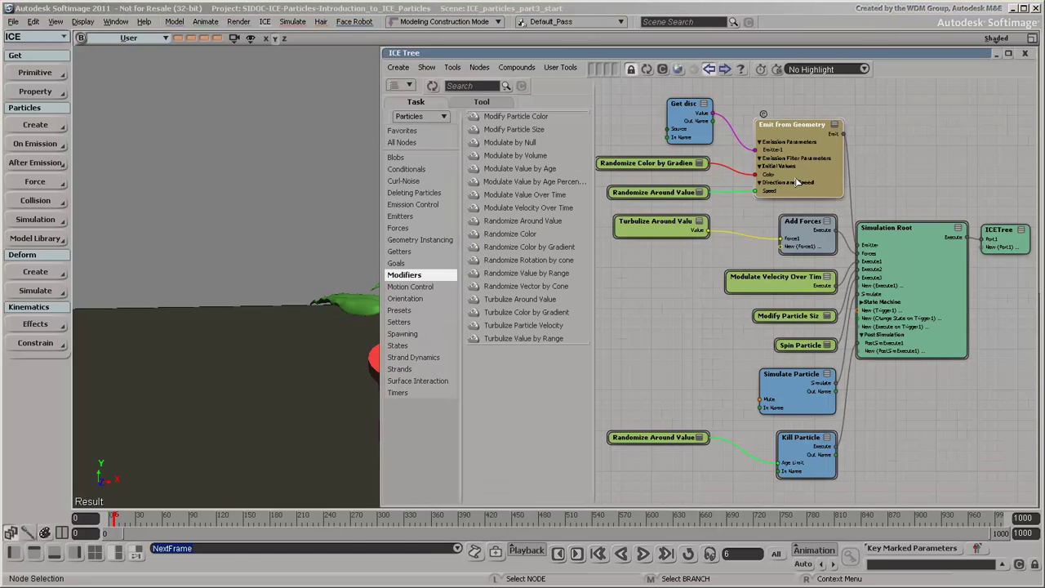
double_click(798, 182)
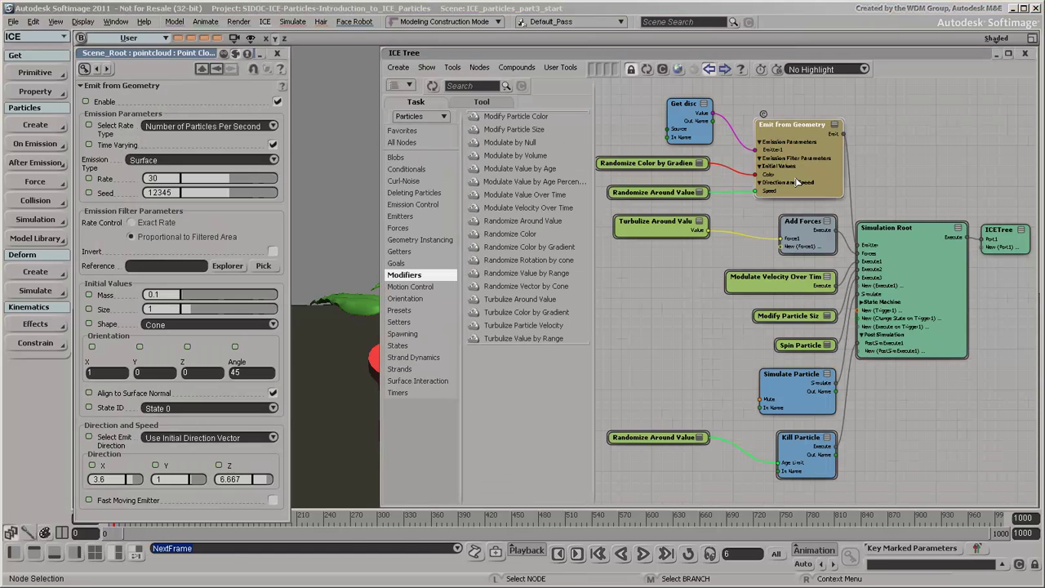
left_click(1025, 54)
left_click(272, 324)
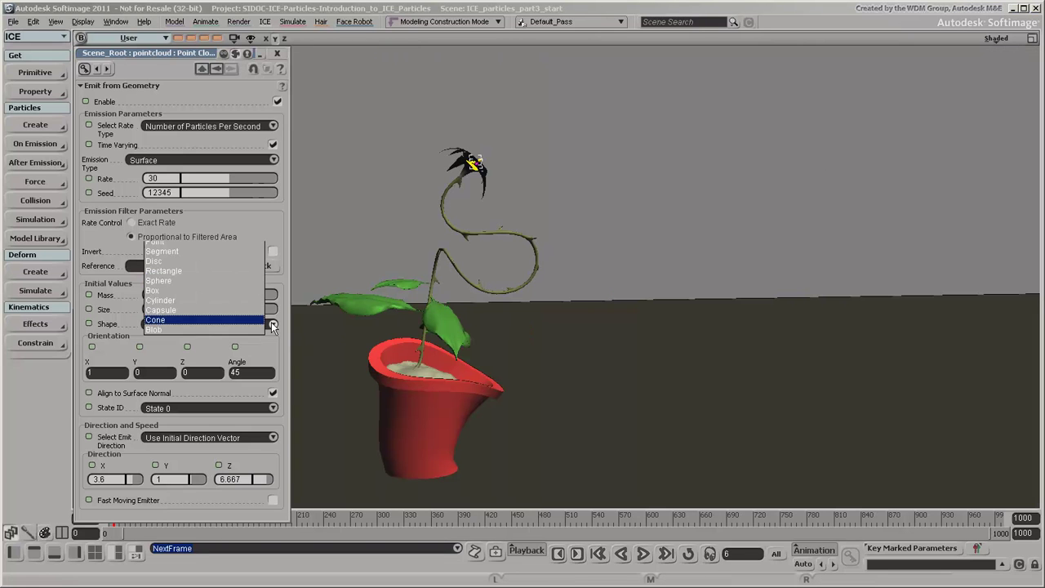
left_click(209, 288)
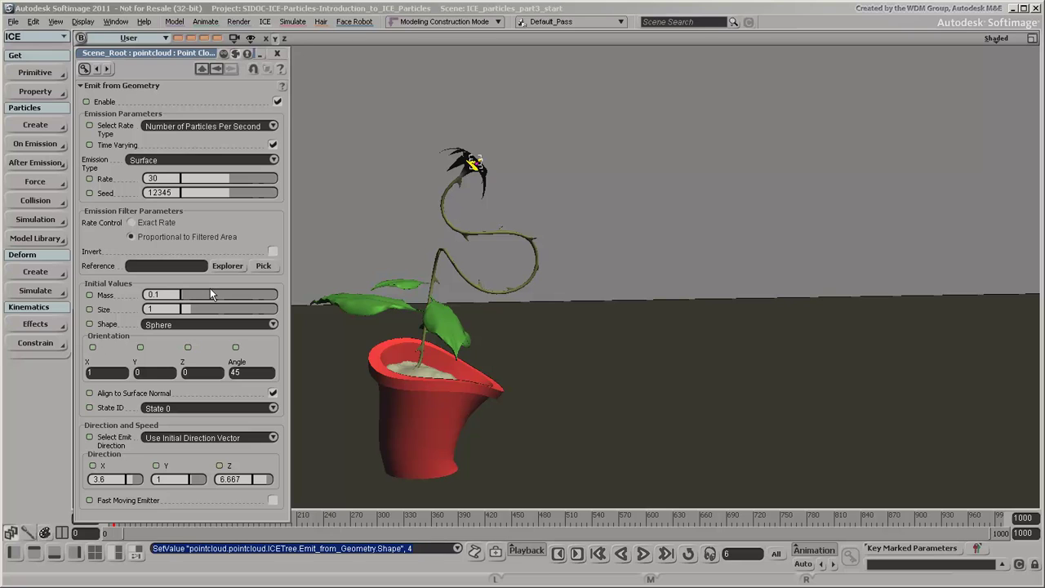
left_click(278, 54)
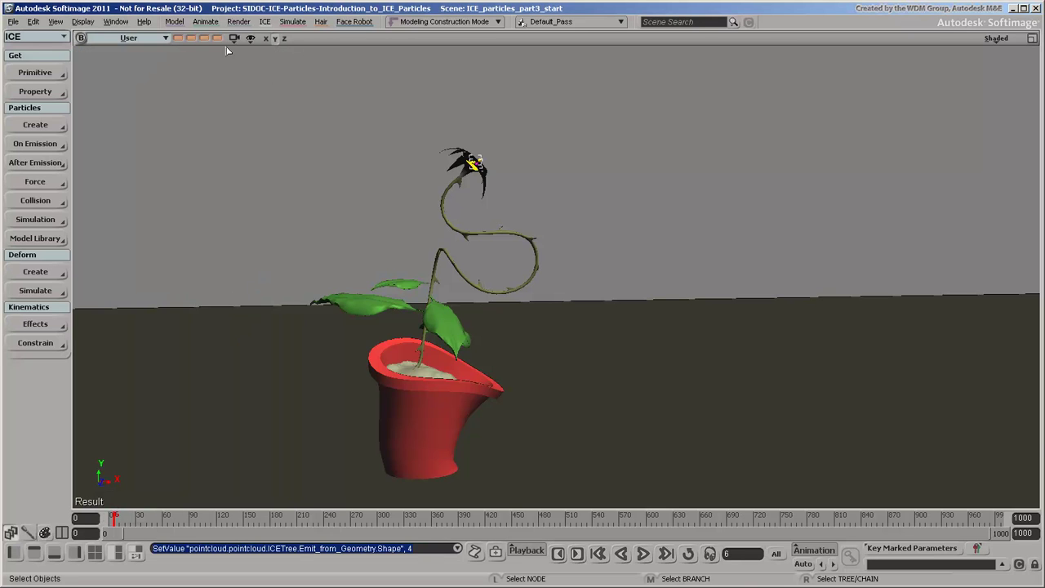
- Go to frame 855 and draw a render region around the flower head and the emitted particles
left_click(204, 38)
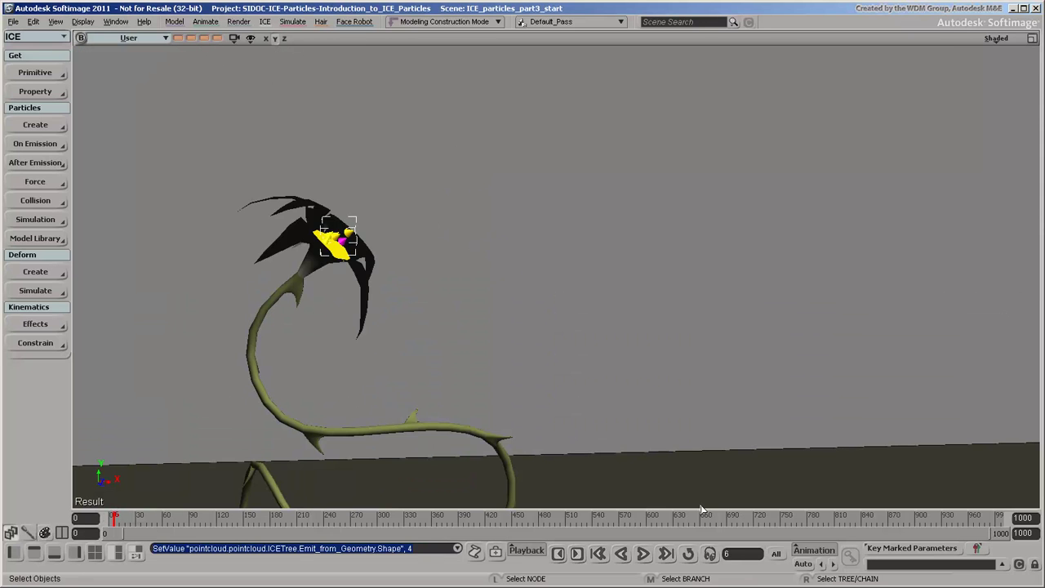
left_click(737, 553)
type("855")
key("Return")
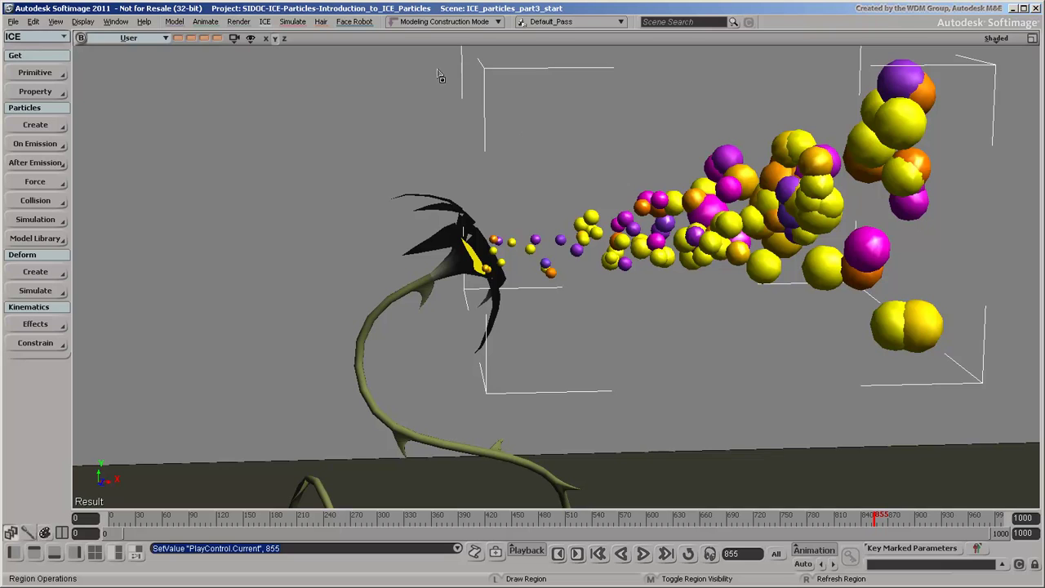
mouse_move(414, 53)
left_mouse_down()
mouse_move(863, 98)
mouse_move(969, 379)
left_mouse_up()
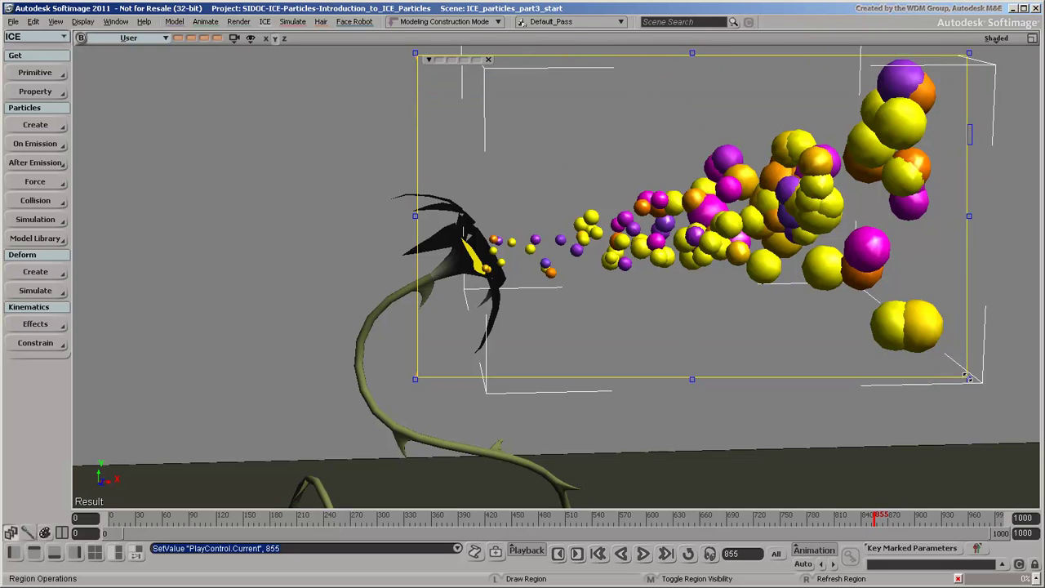
key("space")
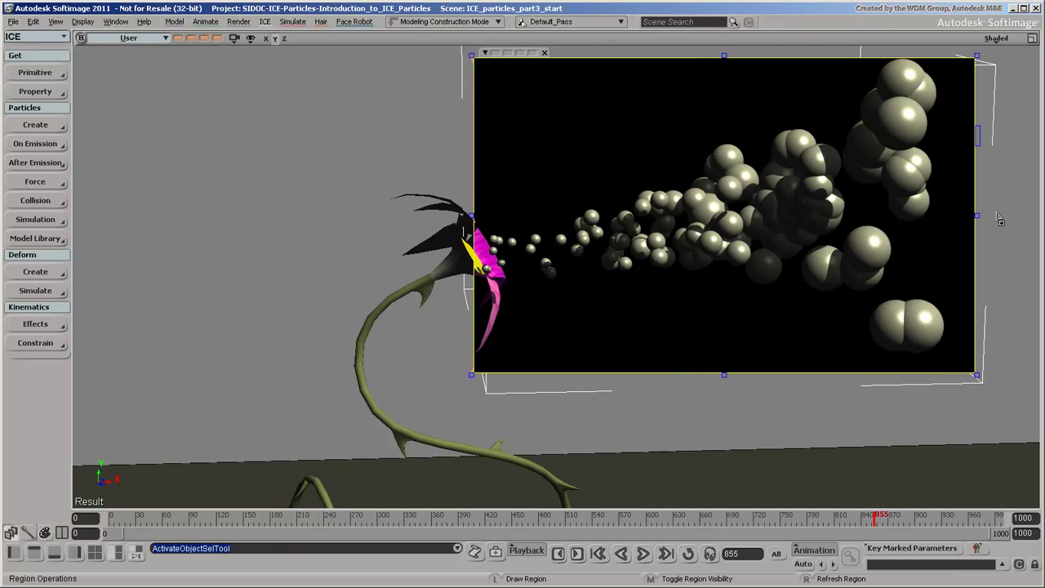
- Open the particle cloud's render tree and inspect the Phong shader's diffuse color settings
key("7")
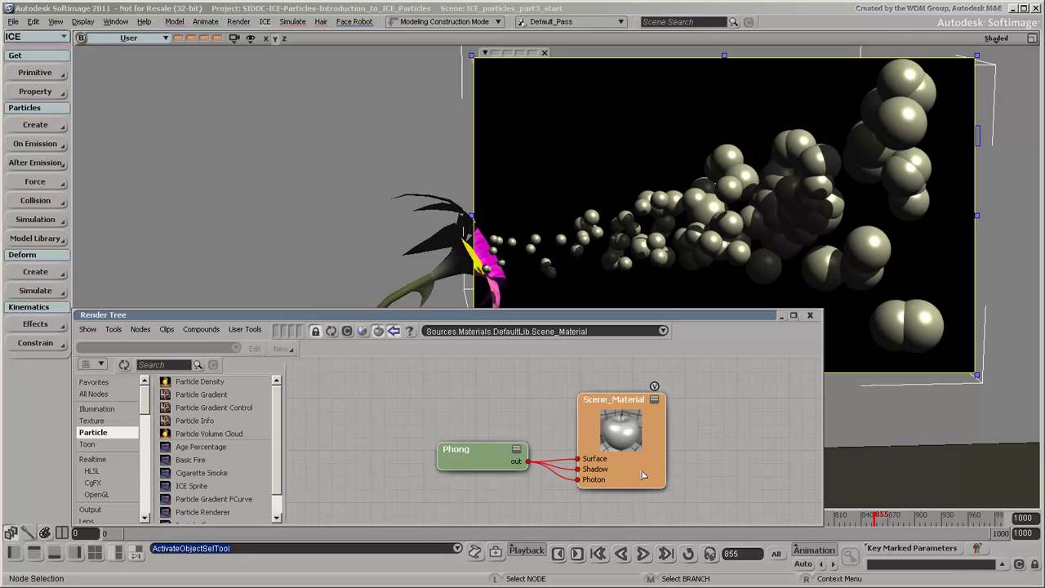
double_click(488, 458)
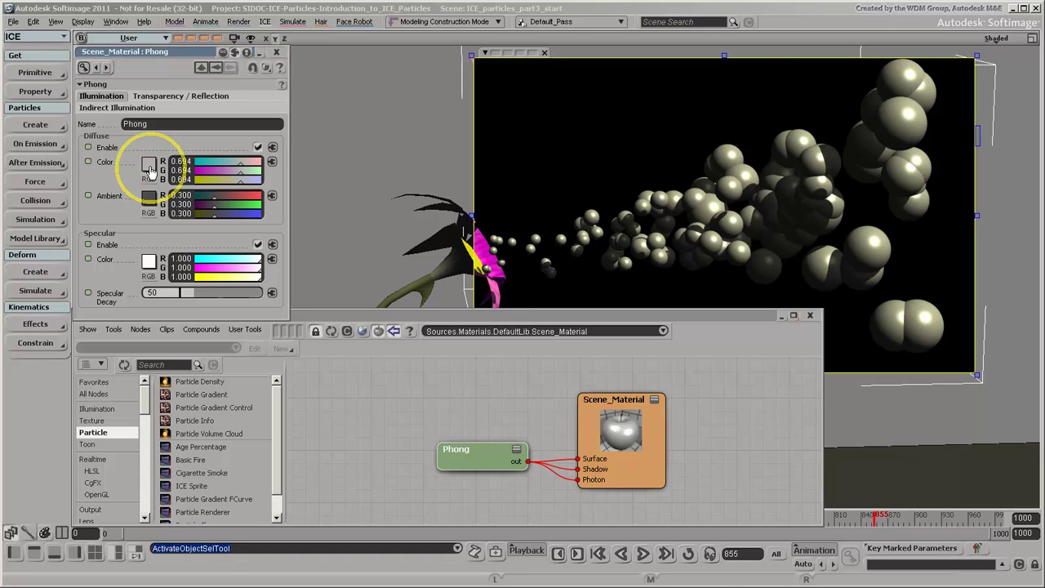
left_click(279, 52)
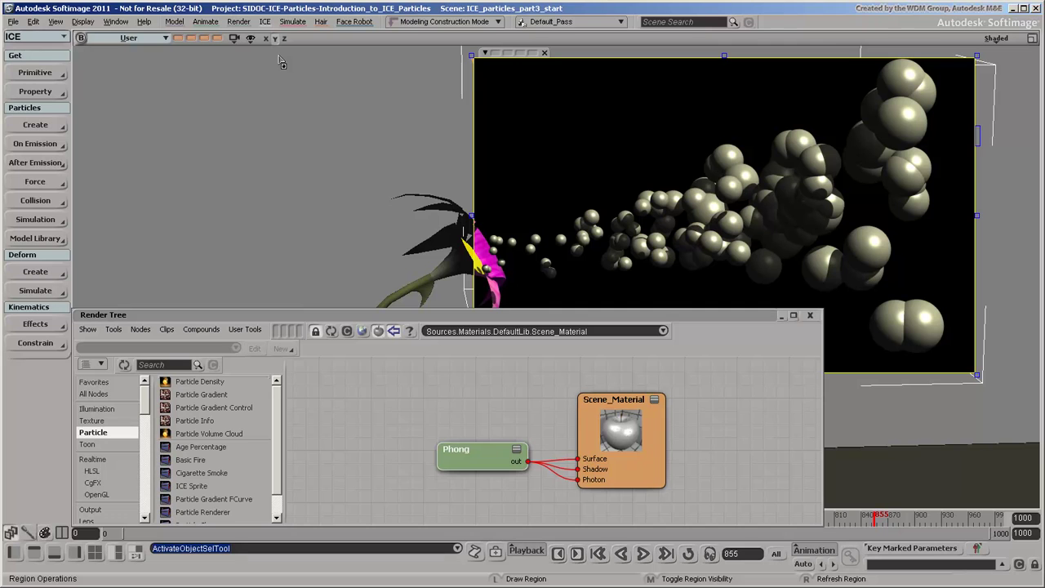
- Add a Color Attribute node to the render tree and connect its output to the Phong node's diffuse port
left_click(169, 365)
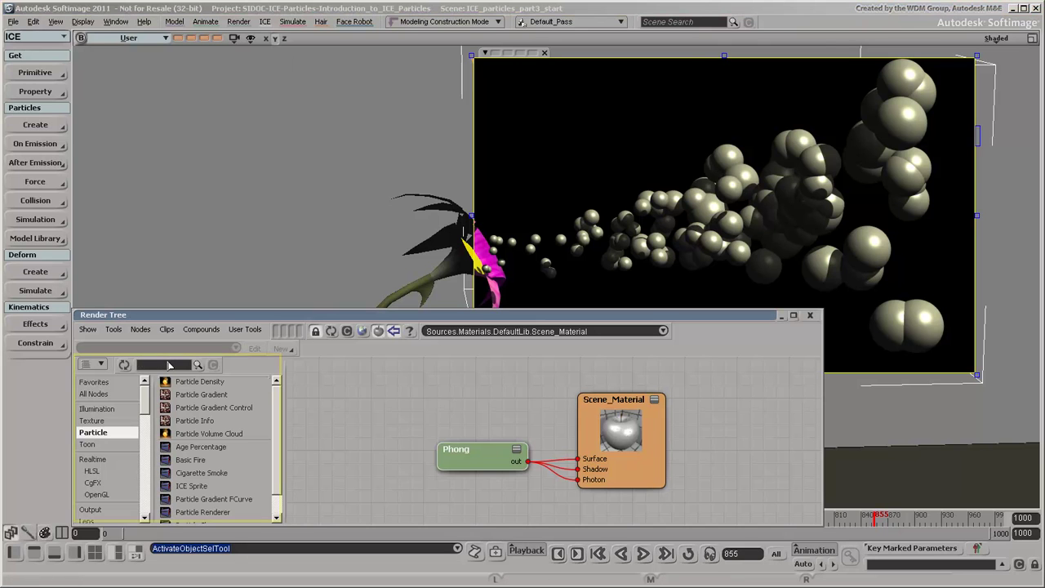
type("attribu")
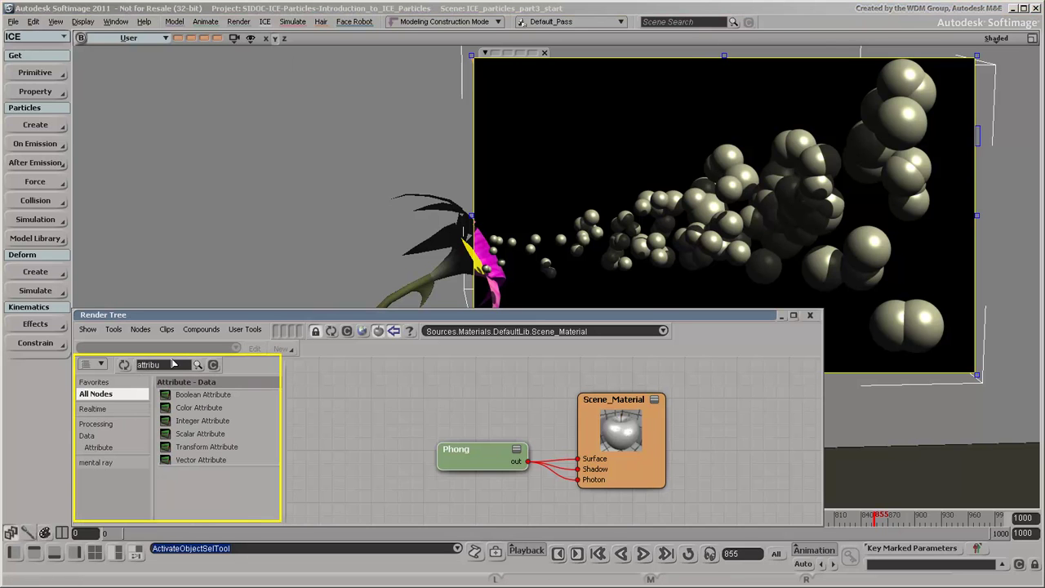
left_click_drag(200, 408, 308, 442)
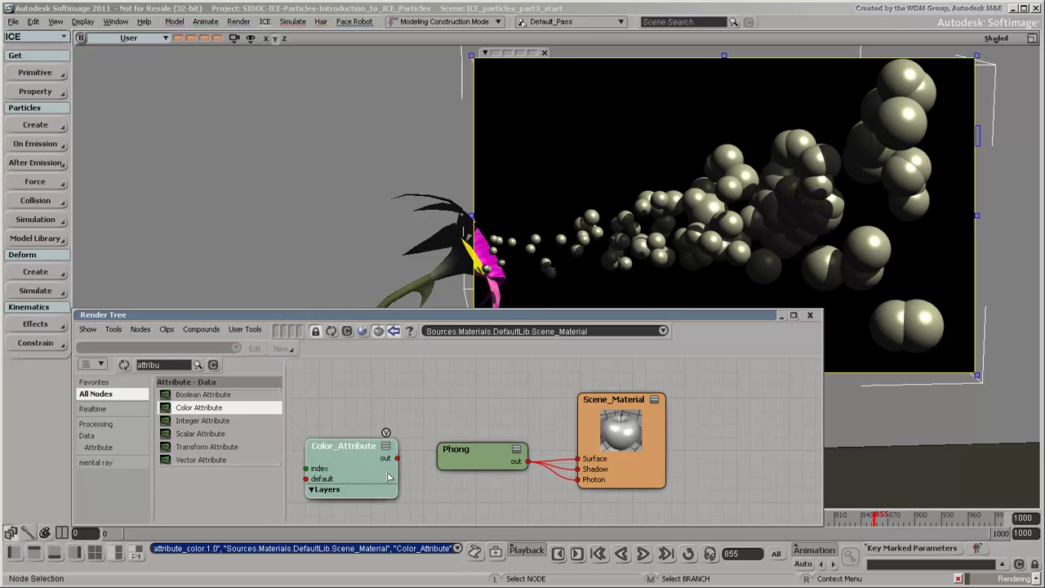
left_click_drag(397, 458, 448, 455)
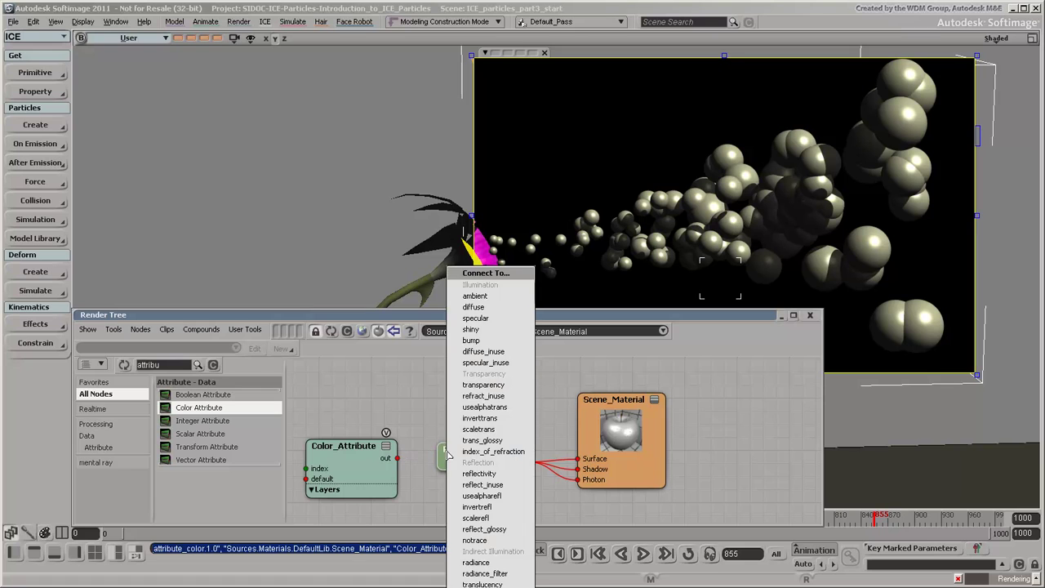
left_click(499, 313)
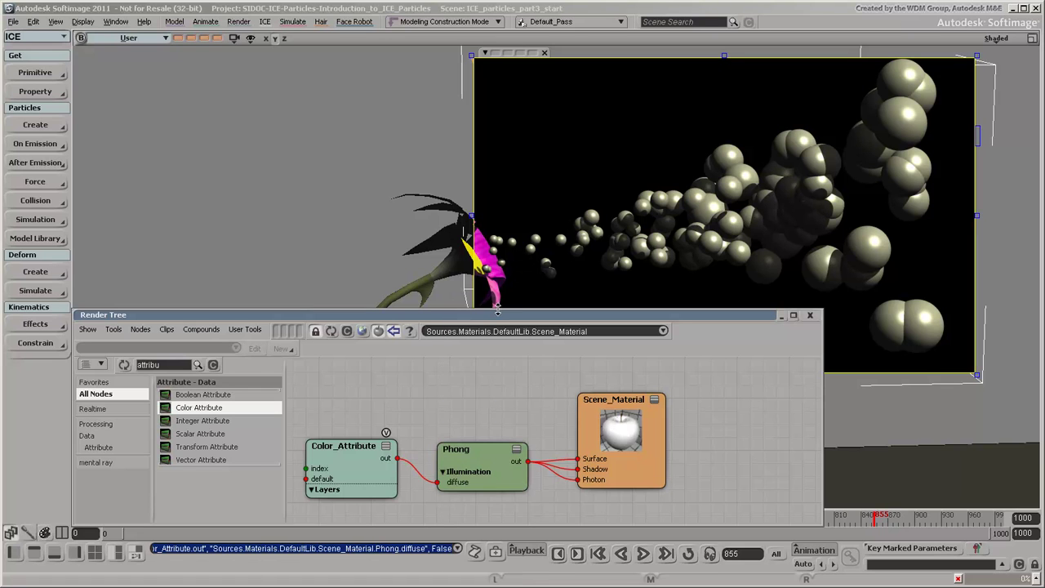
- Set the Color_Attribute node to read the particles' Color attribute
double_click(356, 475)
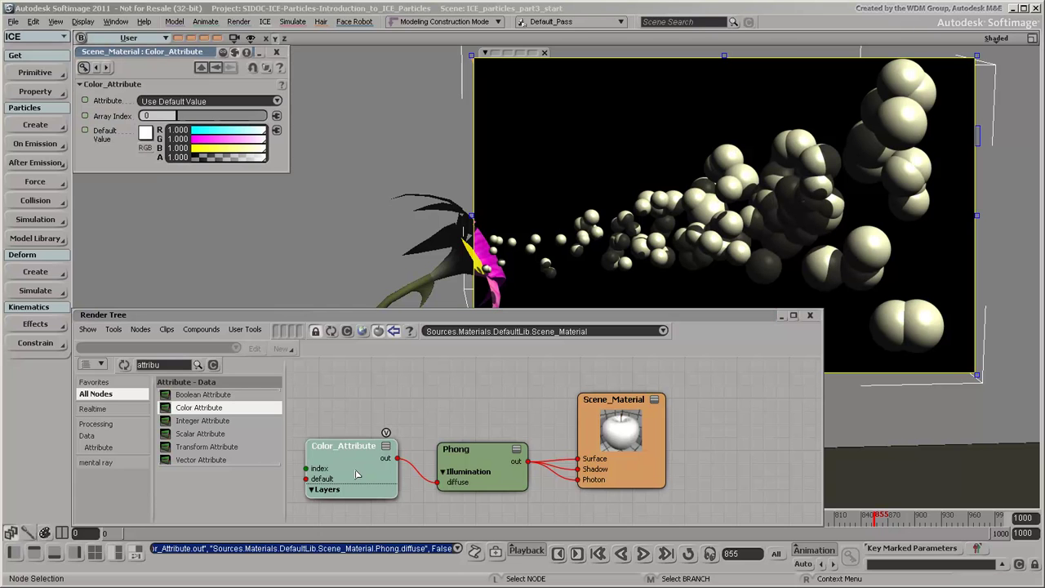
left_click(277, 100)
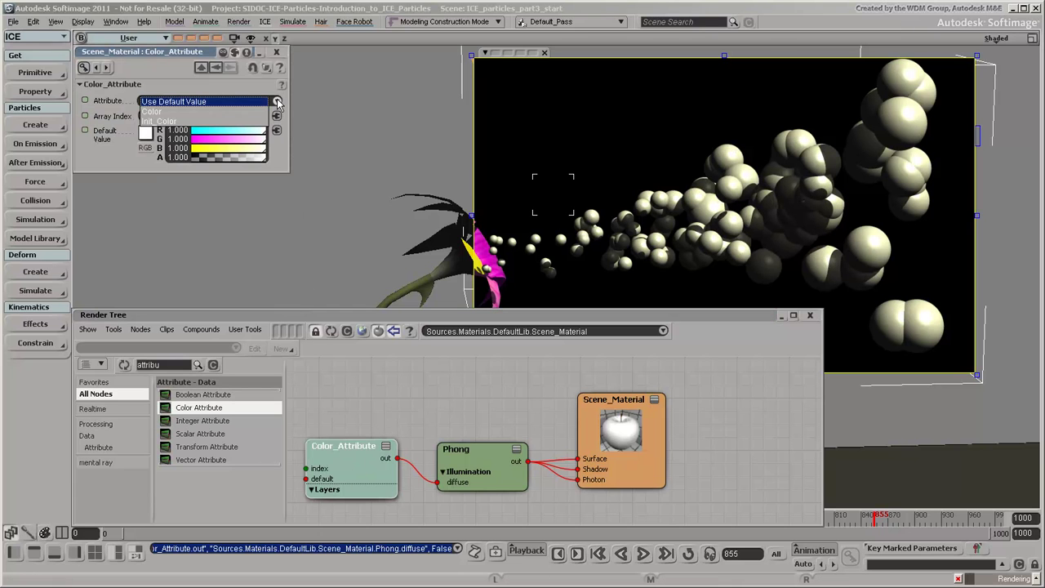
left_click(215, 114)
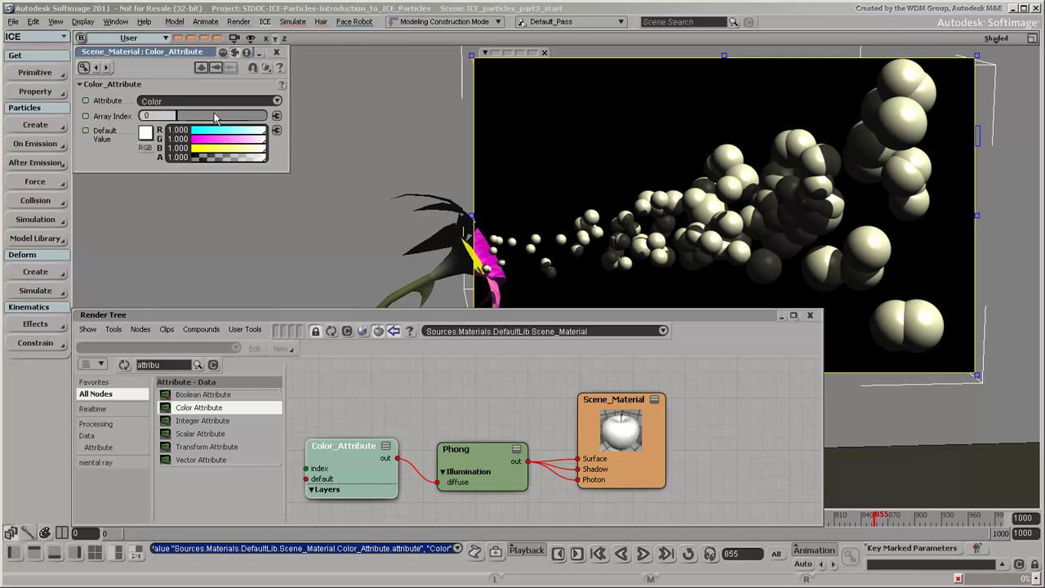
left_click(276, 51)
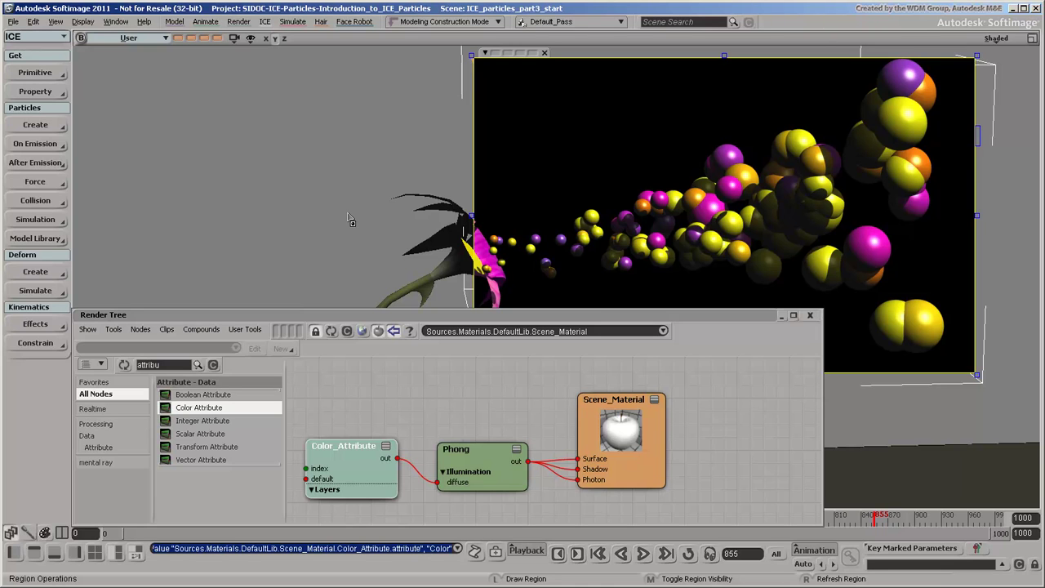
- Remove the render region and set the Multiplier of the ICE tree's Modify Particle Size node to 2
left_click(544, 52)
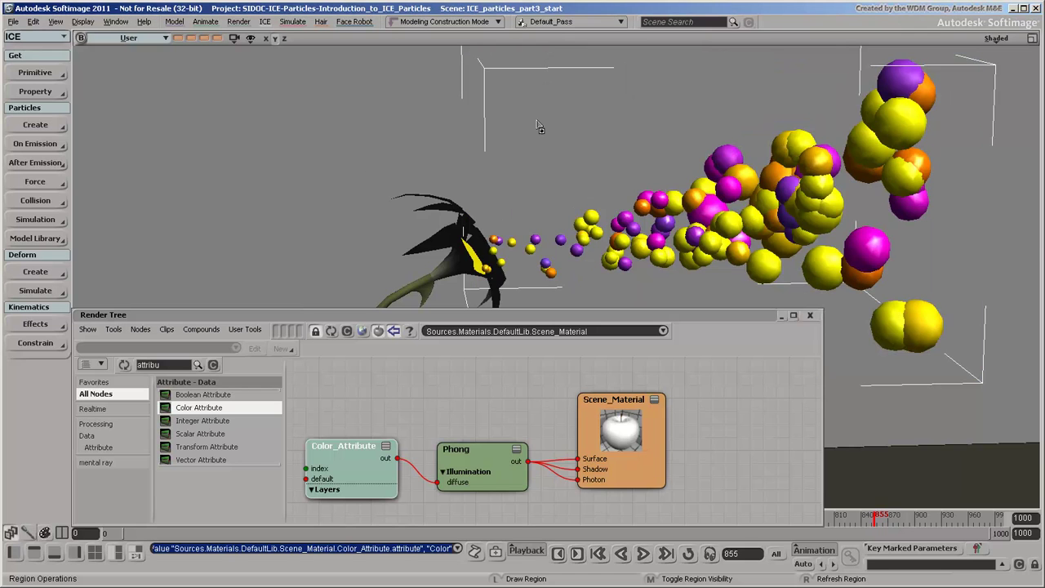
key("alt+9")
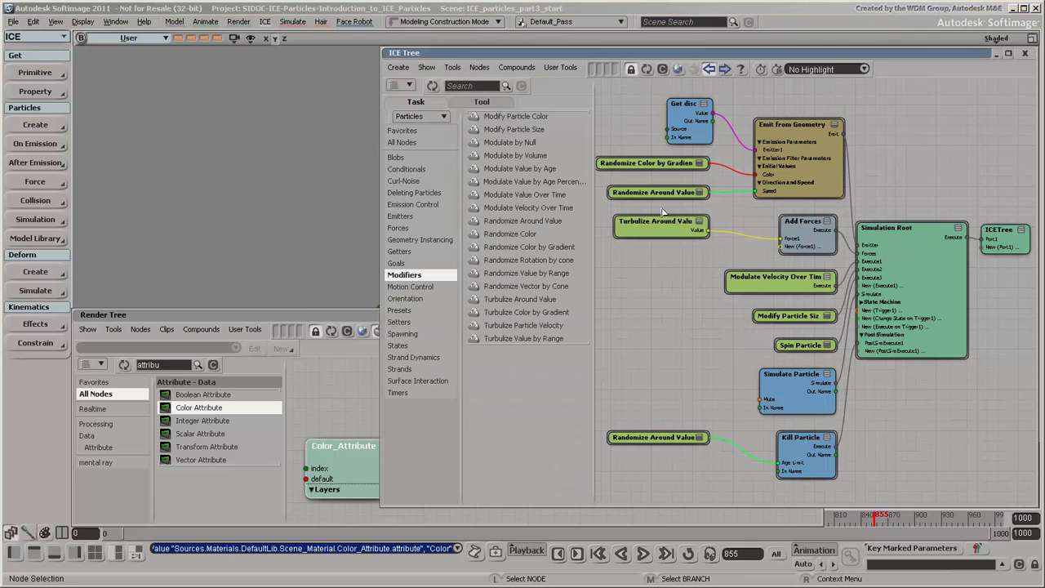
double_click(771, 317)
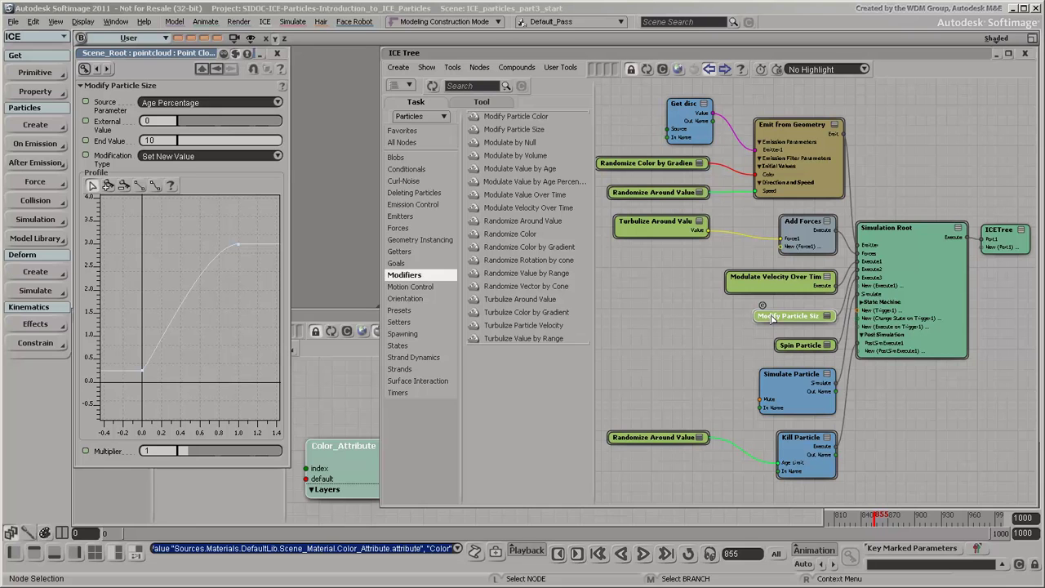
left_click(149, 450)
type("2")
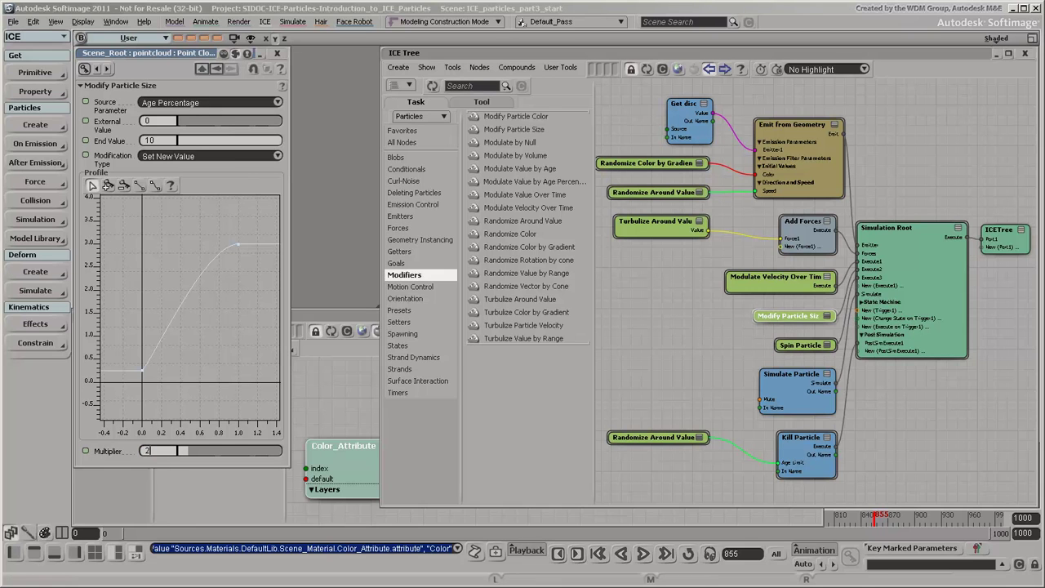
key("Return")
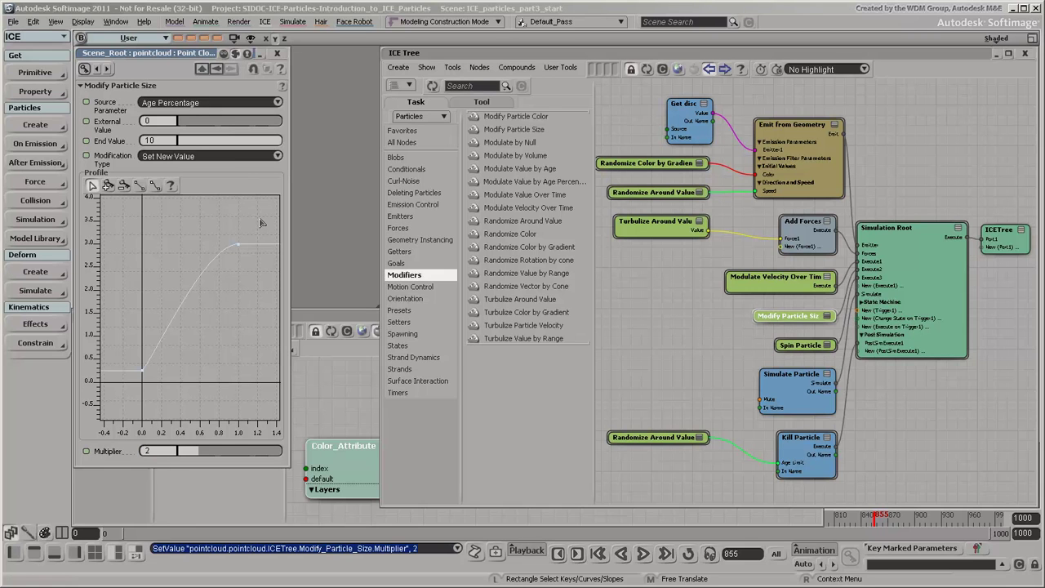
left_click(277, 53)
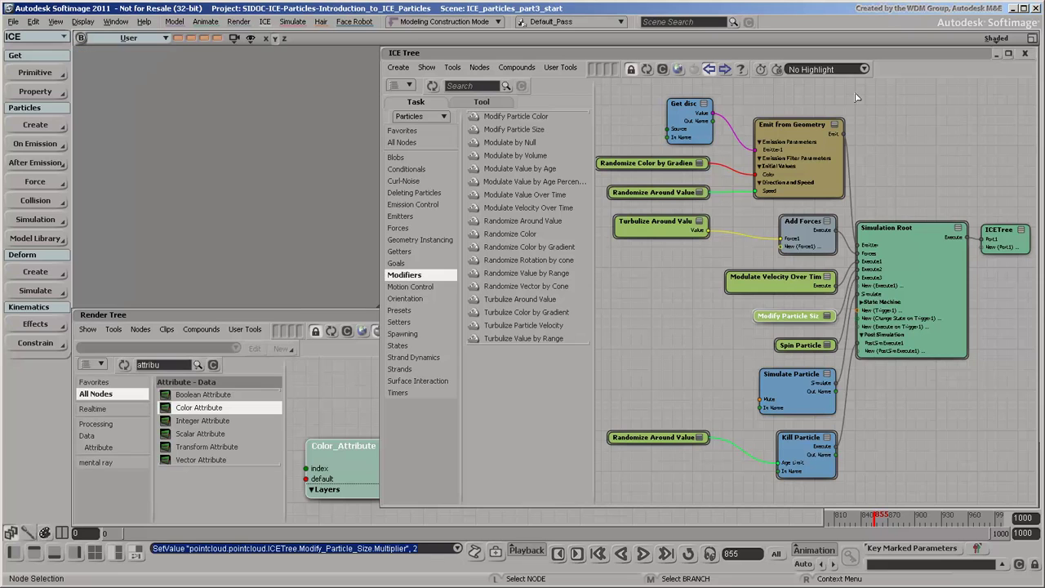
left_click(1025, 53)
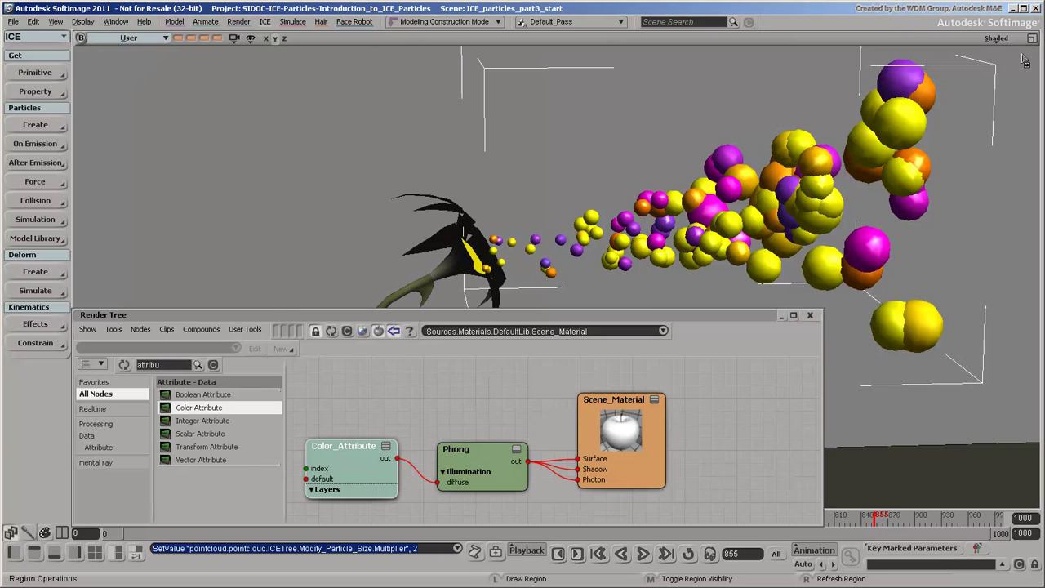
- Return to the first frame and go to frame 855 to recalculate the particle simulation
left_click(598, 555)
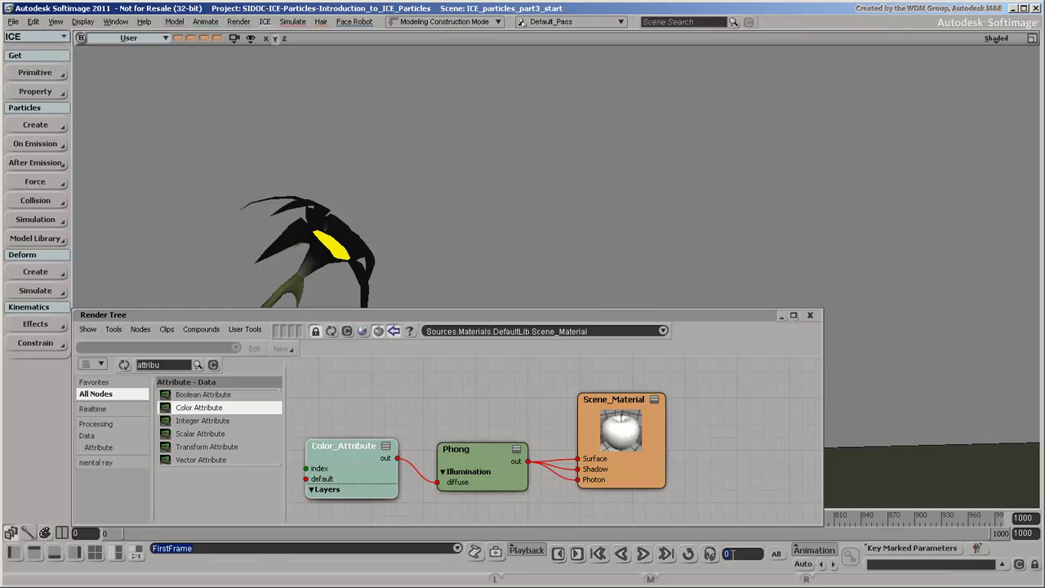
type("855")
key("Return")
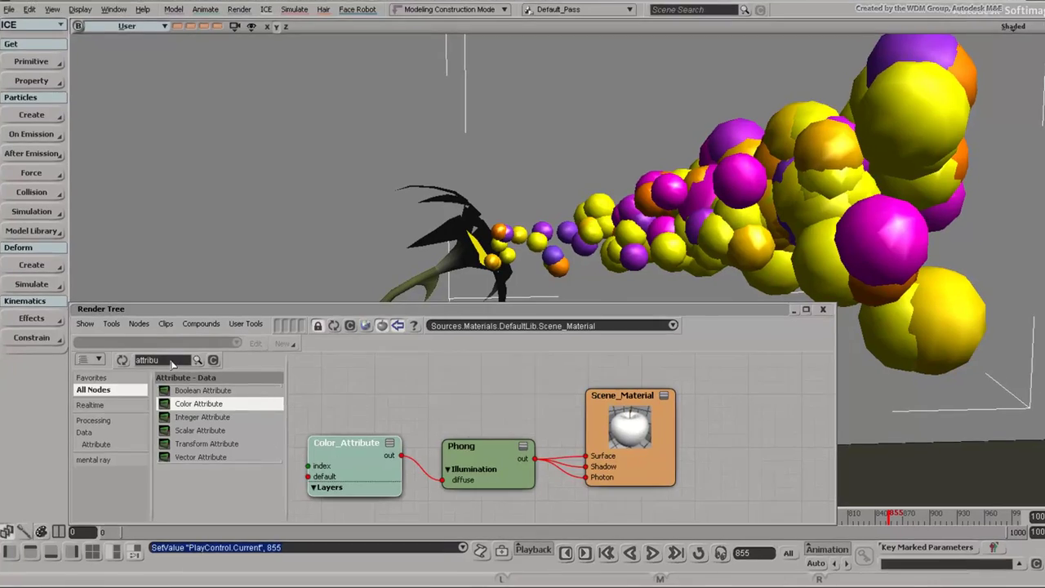
- Clear the render tree's node search and browse the shaders and compounds in the Particle category
double_click(168, 367)
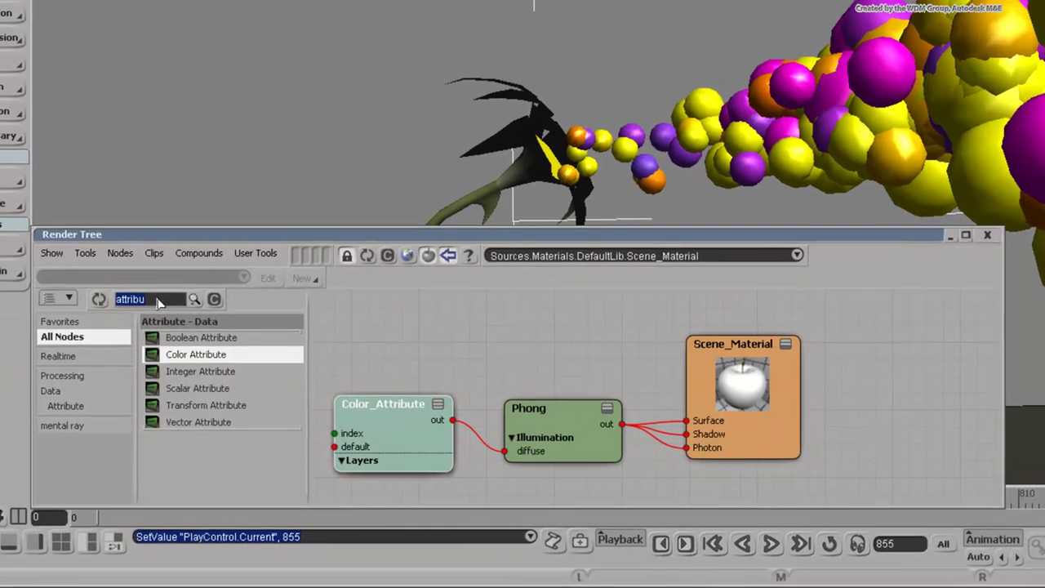
key("BackSpace")
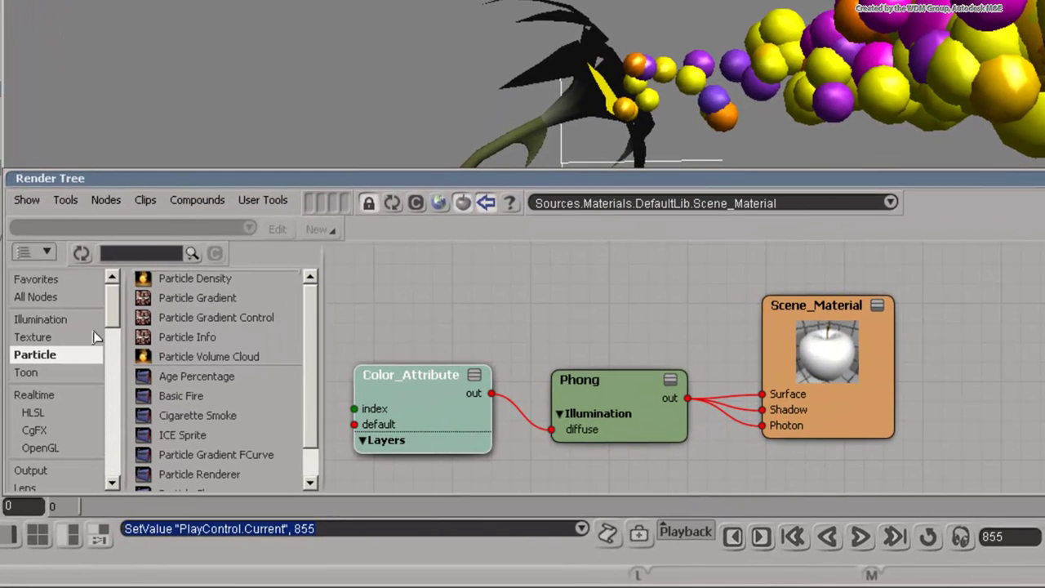
left_click(75, 359)
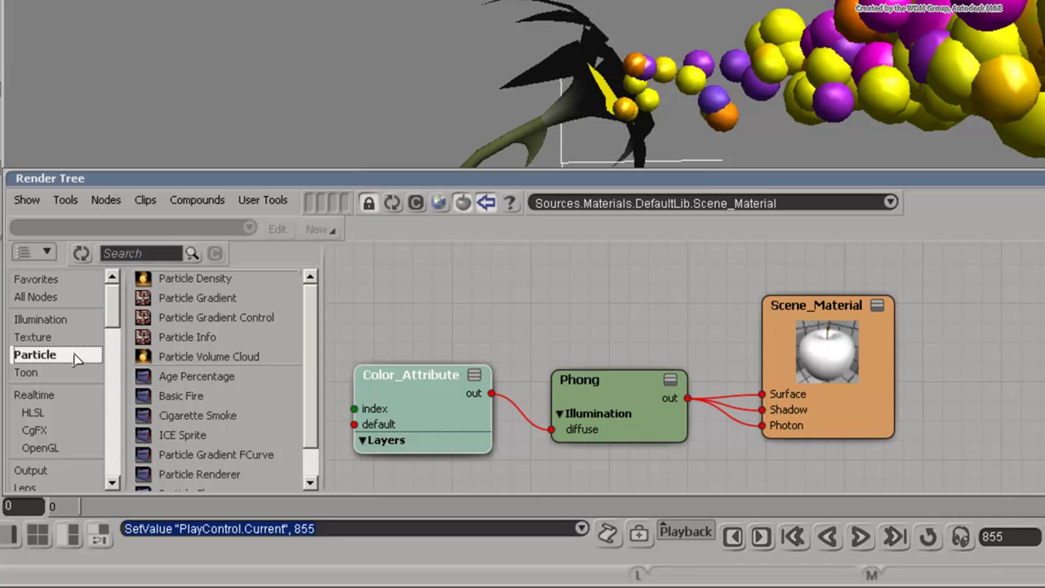
left_click(231, 279)
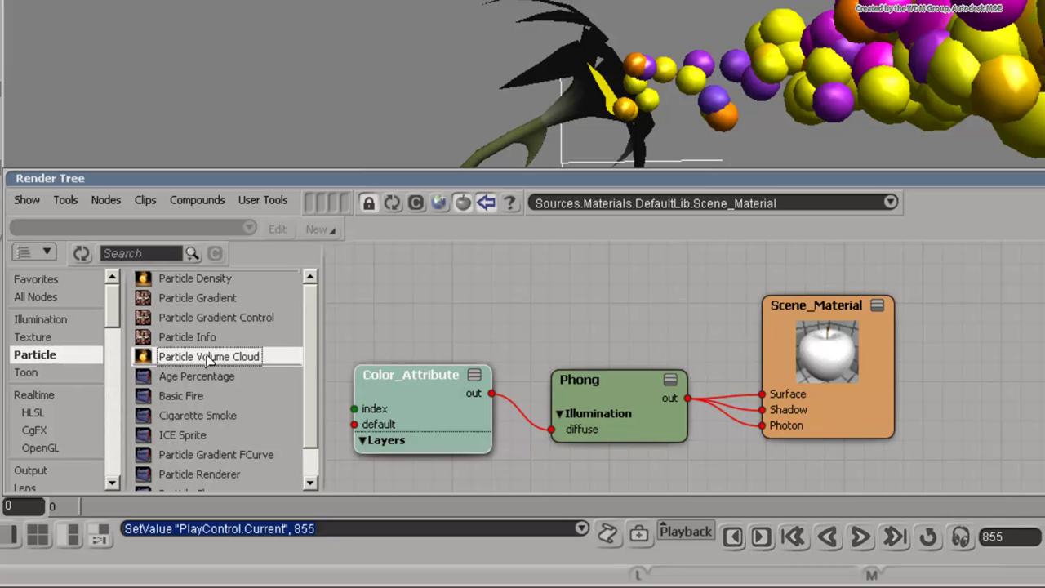
left_click(311, 484)
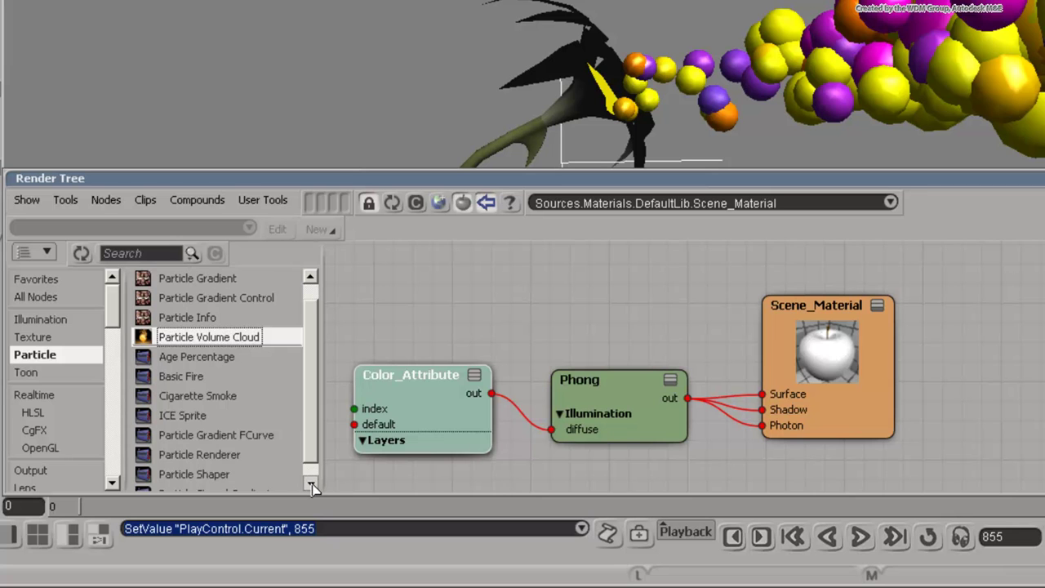
left_click(311, 484)
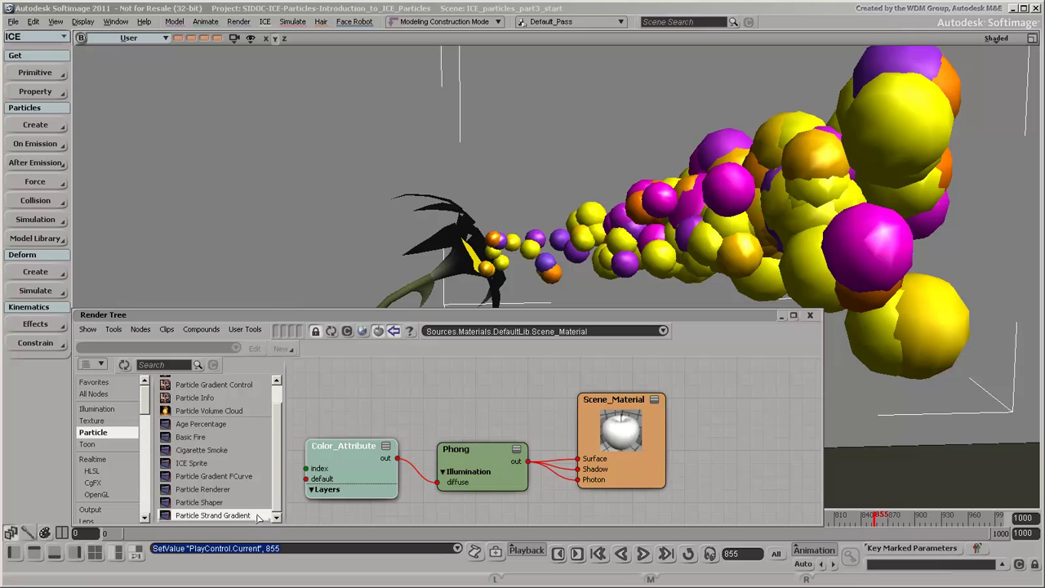
- Assign an ICE Particle Volume material to the particles and show it in the render tree with the material node reduced to its connected port
left_click(238, 22)
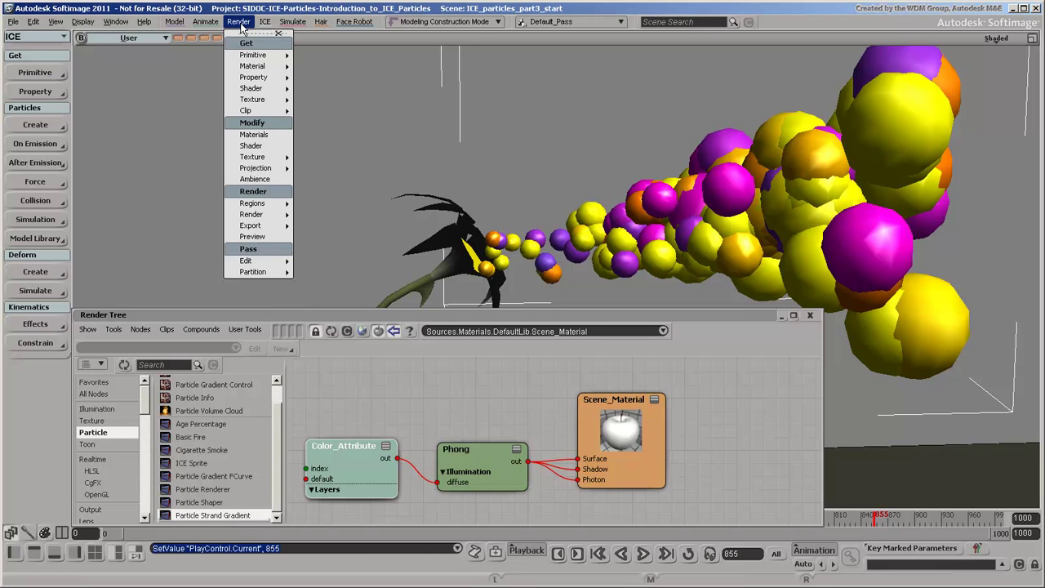
mouse_move(252, 66)
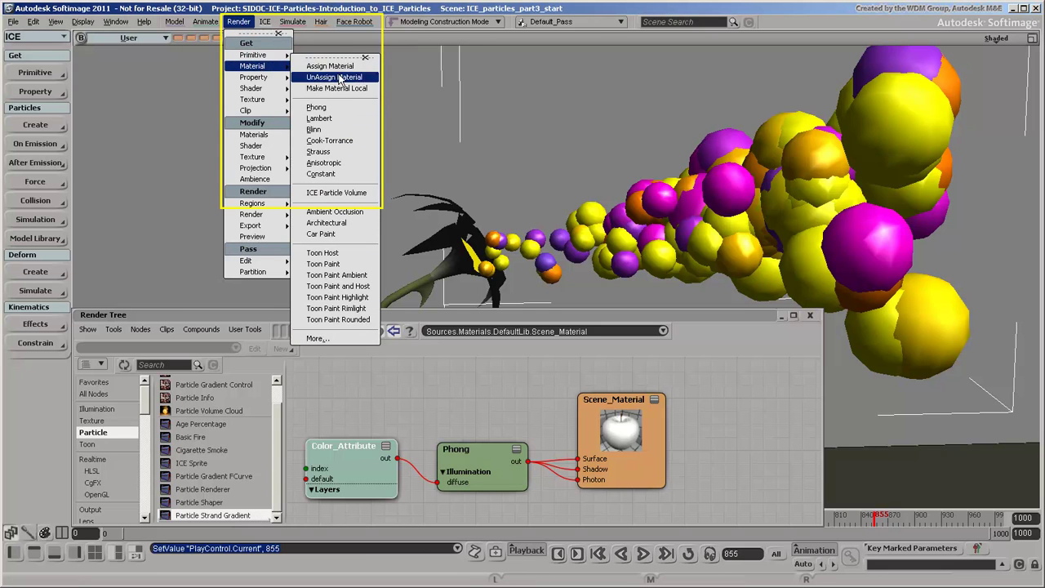
left_click(370, 194)
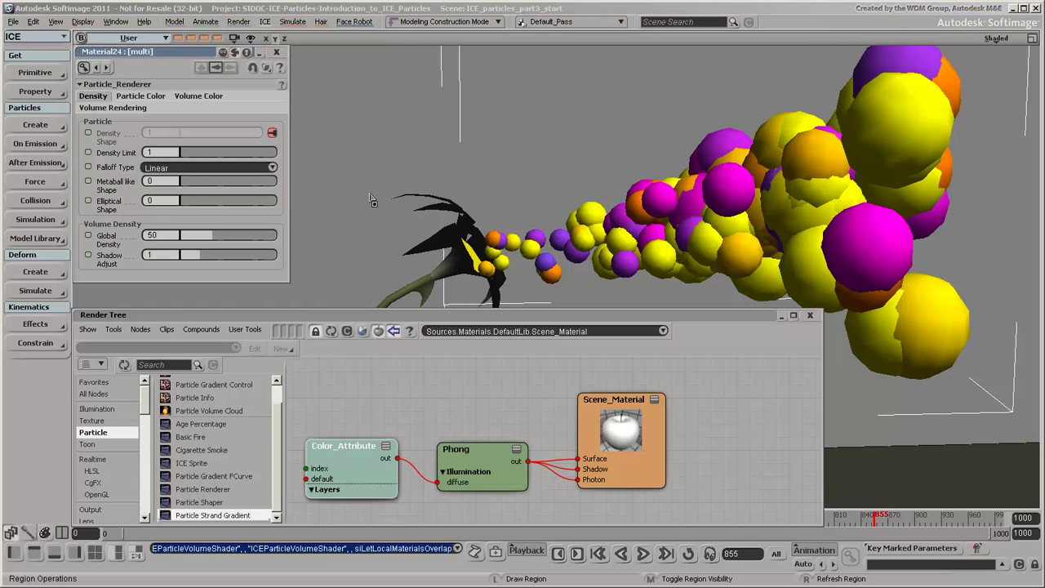
left_click(330, 330)
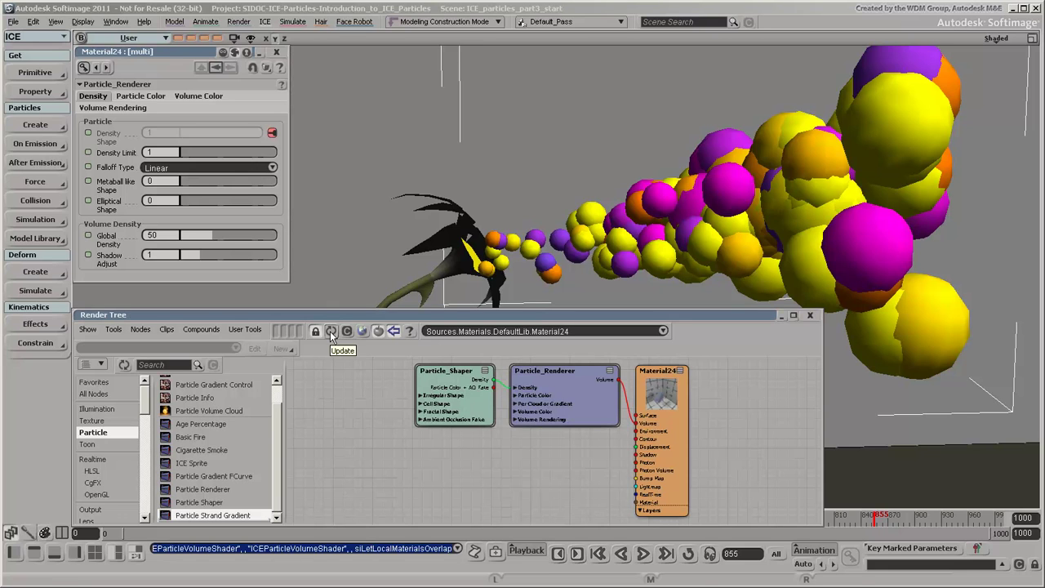
left_click(682, 371)
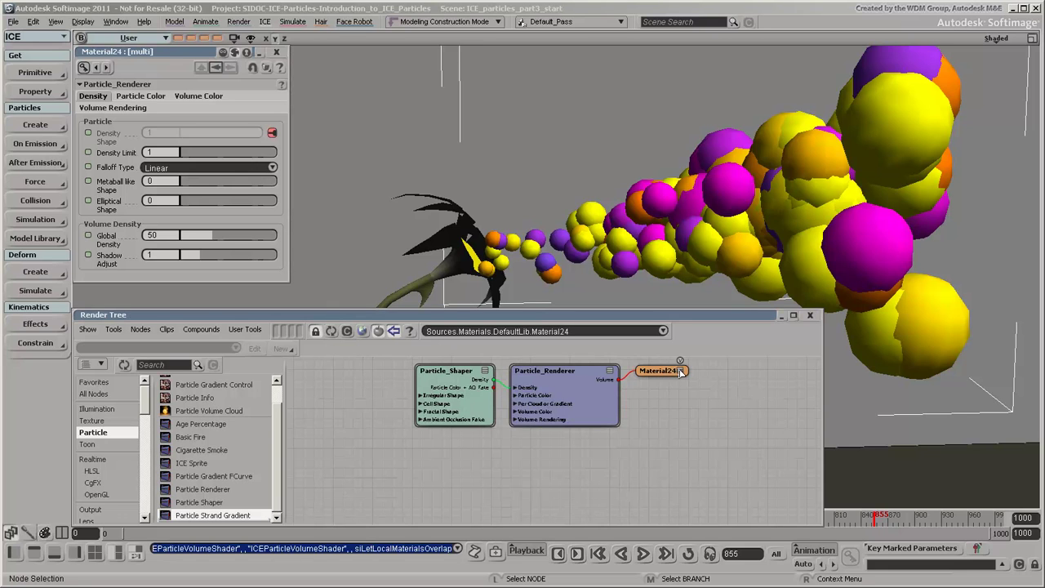
key("a")
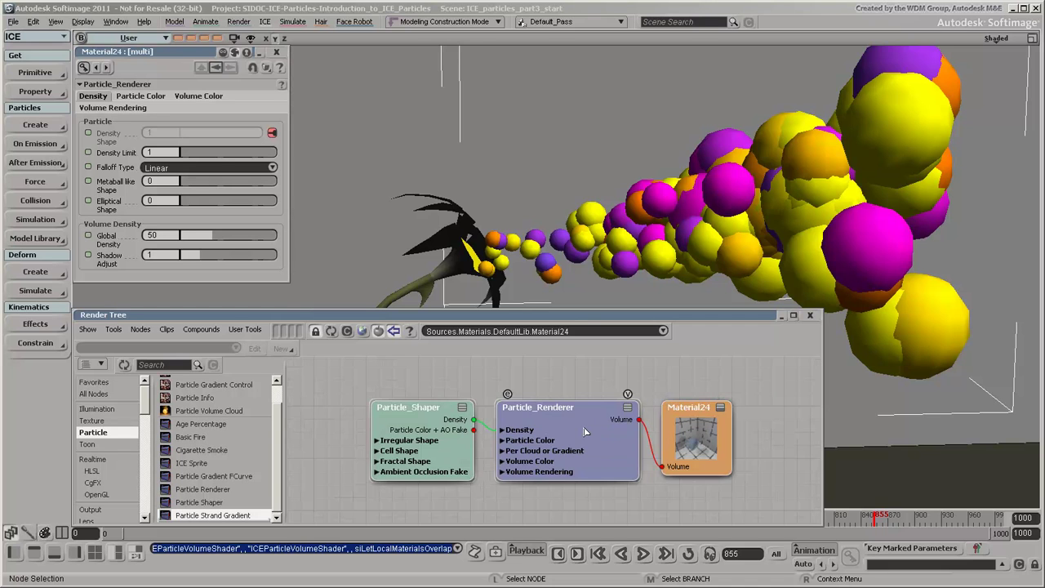
- Examine the nodes inside the Particle_Renderer compound, including Particle_Density1 and the Particle_Volume_Cloud node's parameter groups
left_click(508, 395)
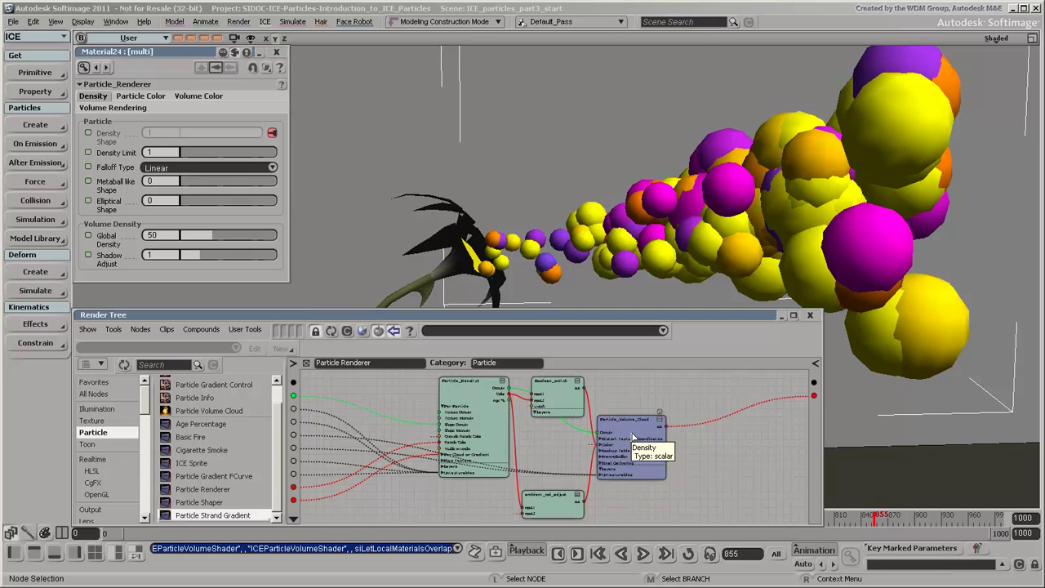
key("f")
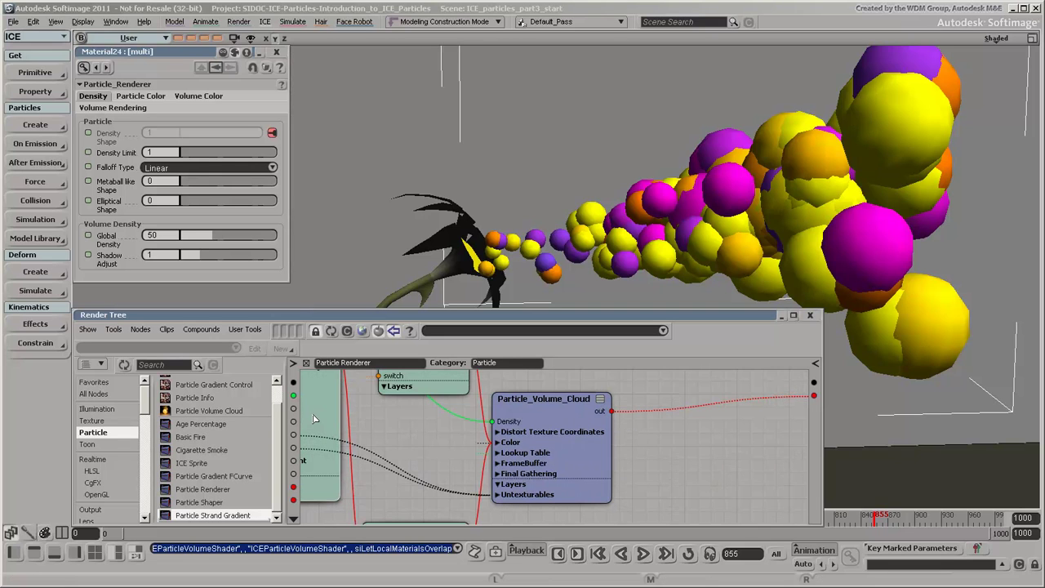
key("z")
left_click_drag(315, 411, 462, 462)
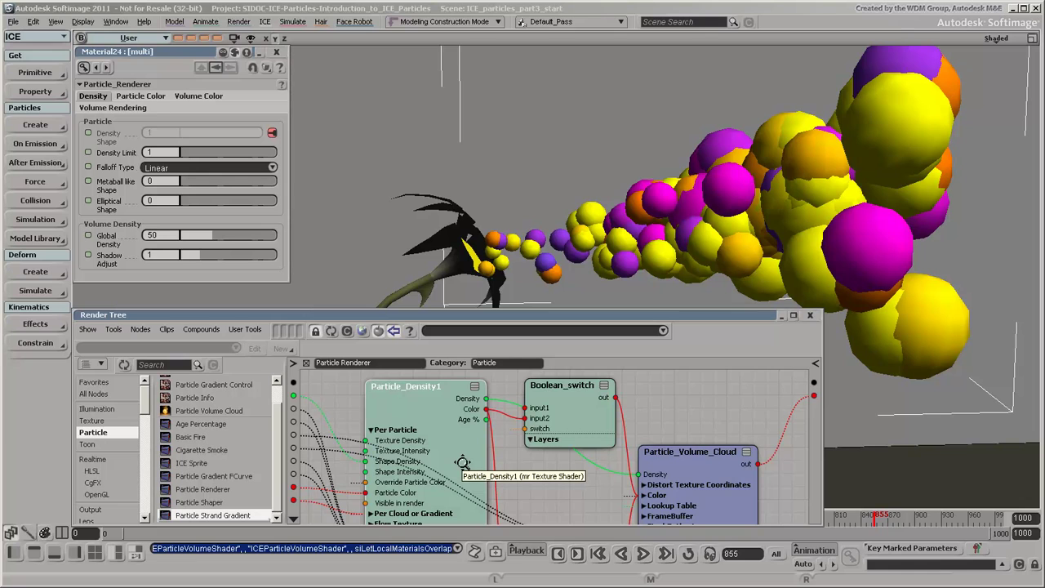
left_click_drag(461, 462, 390, 402)
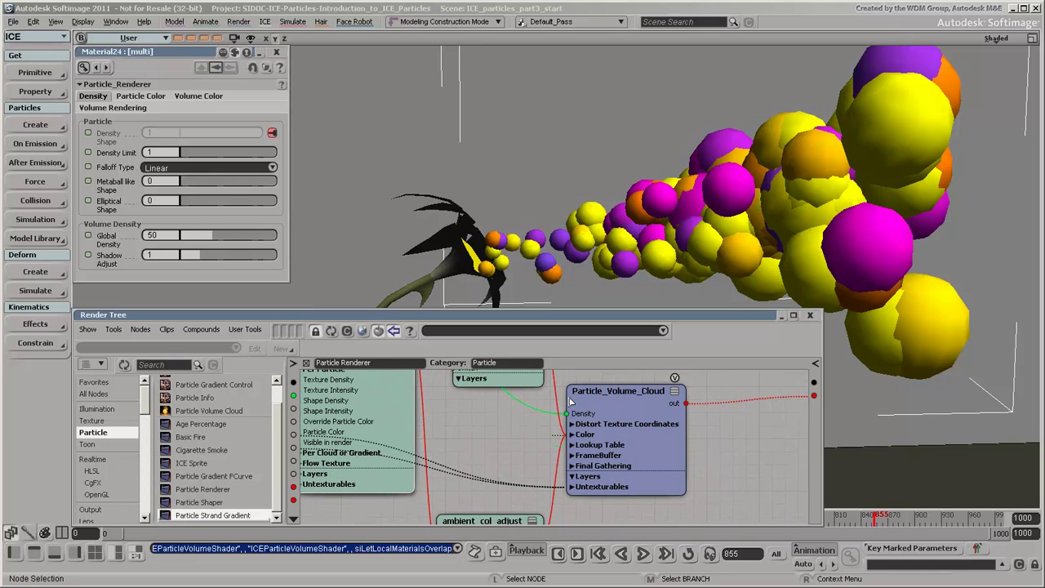
left_click(573, 424)
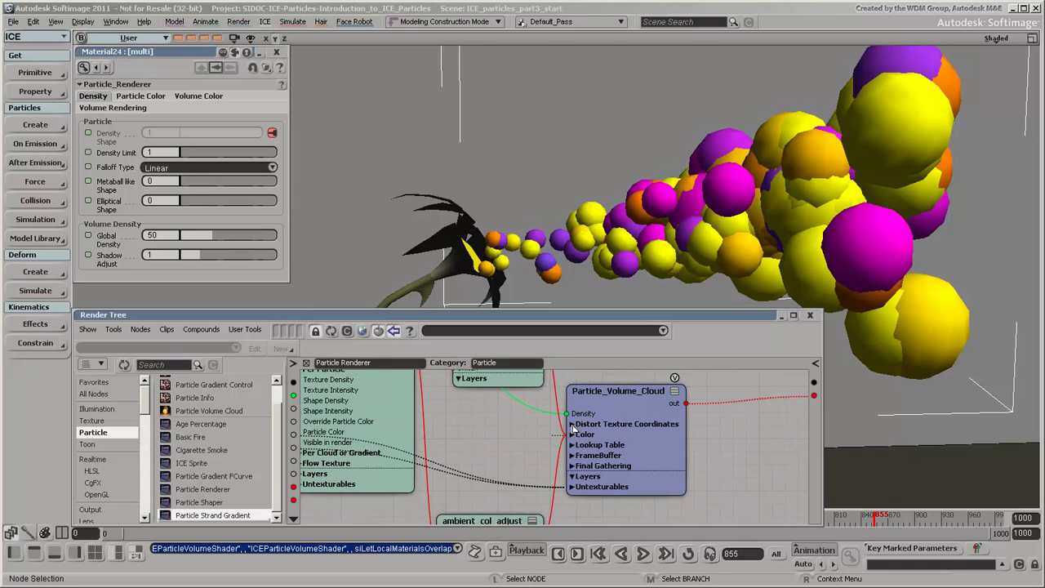
left_click(572, 424)
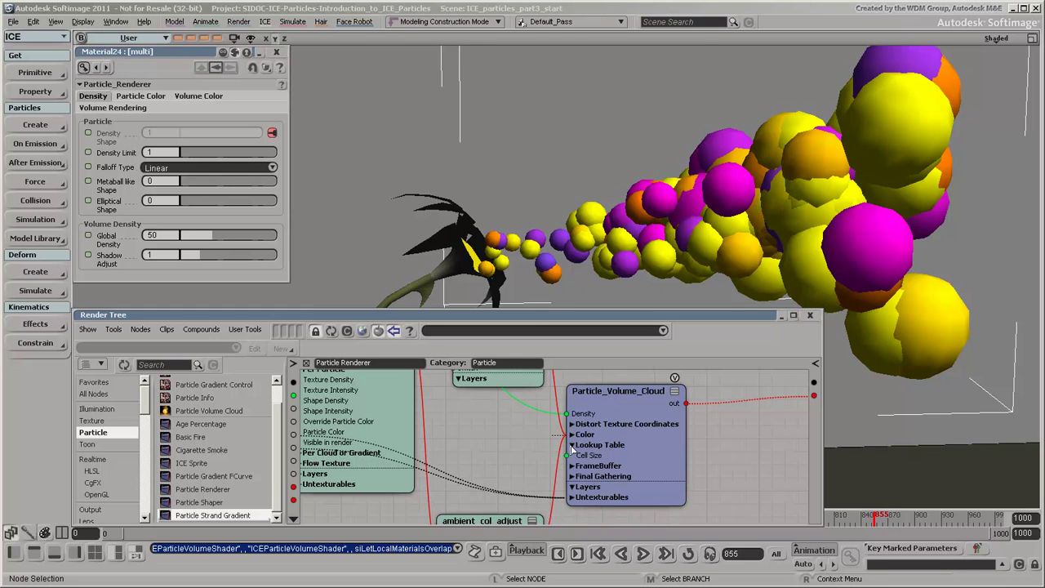
left_click(307, 364)
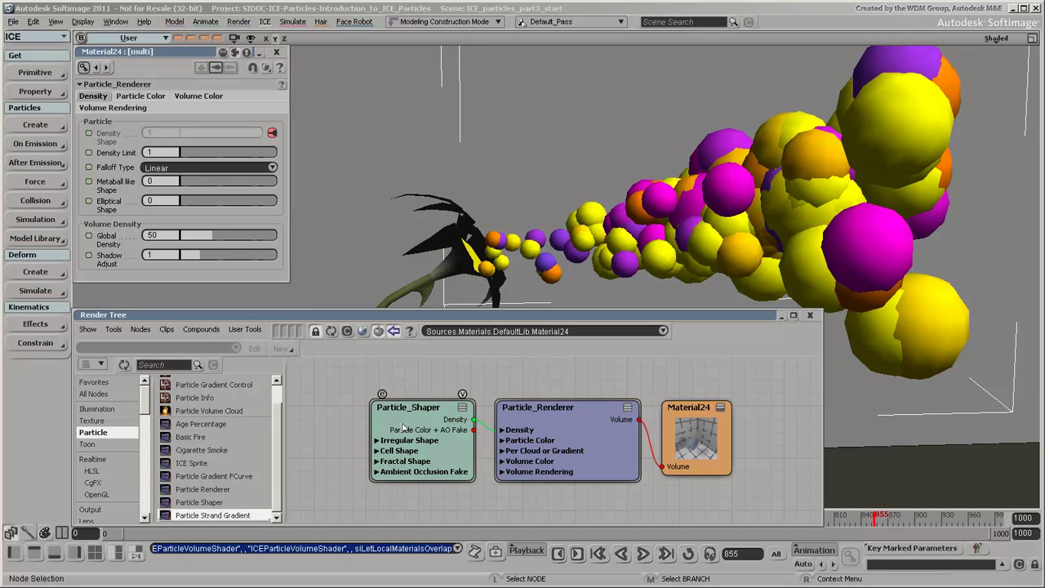
- Examine the Cell and Fractal nodes inside the Particle_Shaper compound and return to the material's render tree
left_click(382, 395)
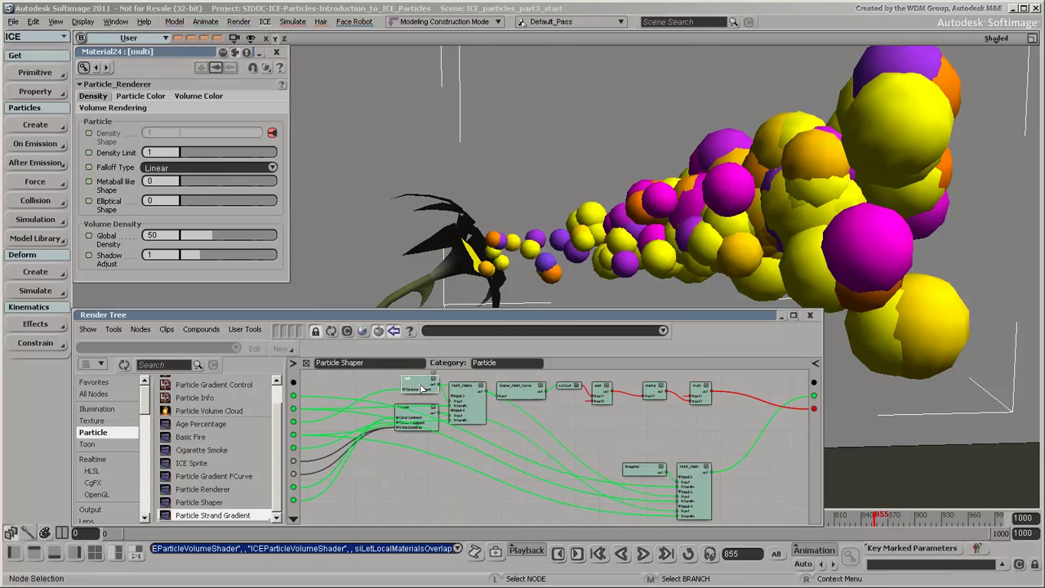
key("f")
key("z")
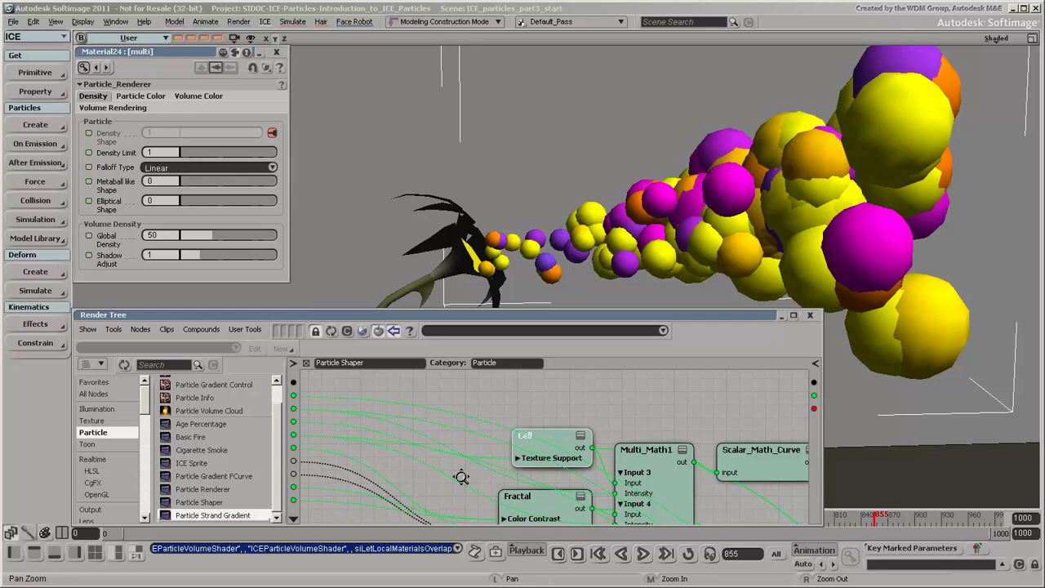
left_click_drag(454, 474, 443, 438)
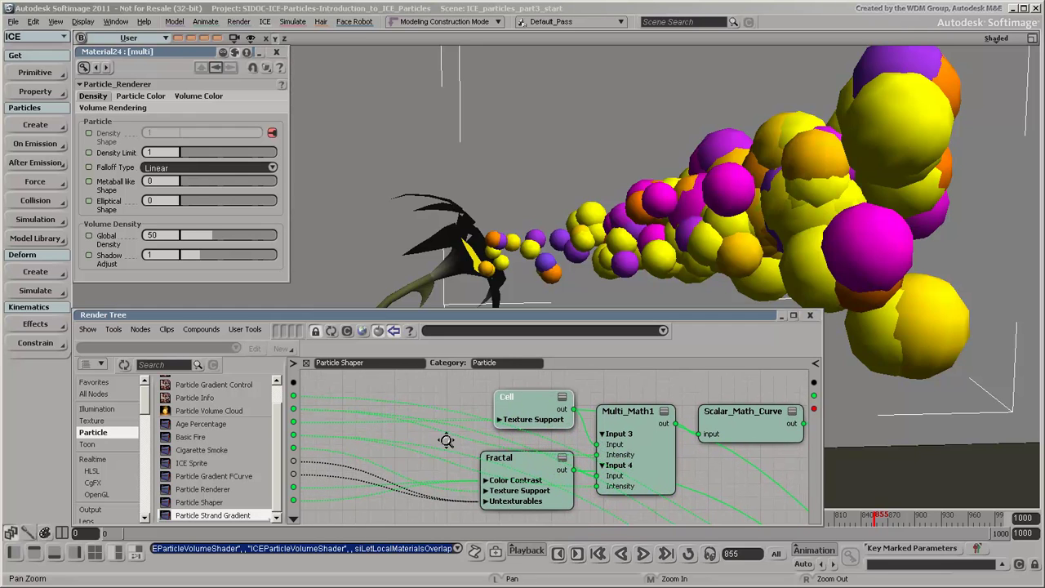
left_click(530, 466)
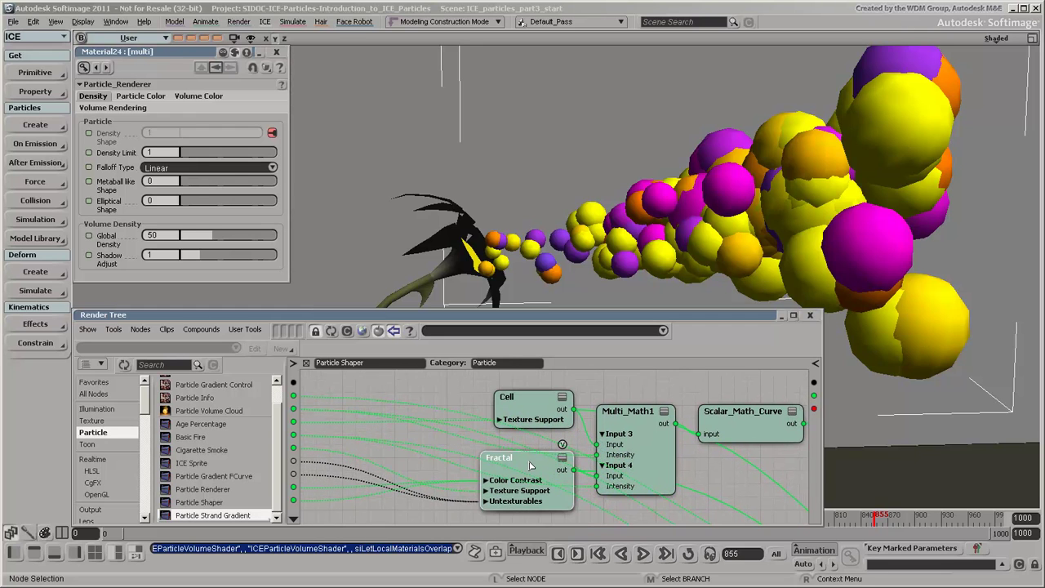
left_click(306, 364)
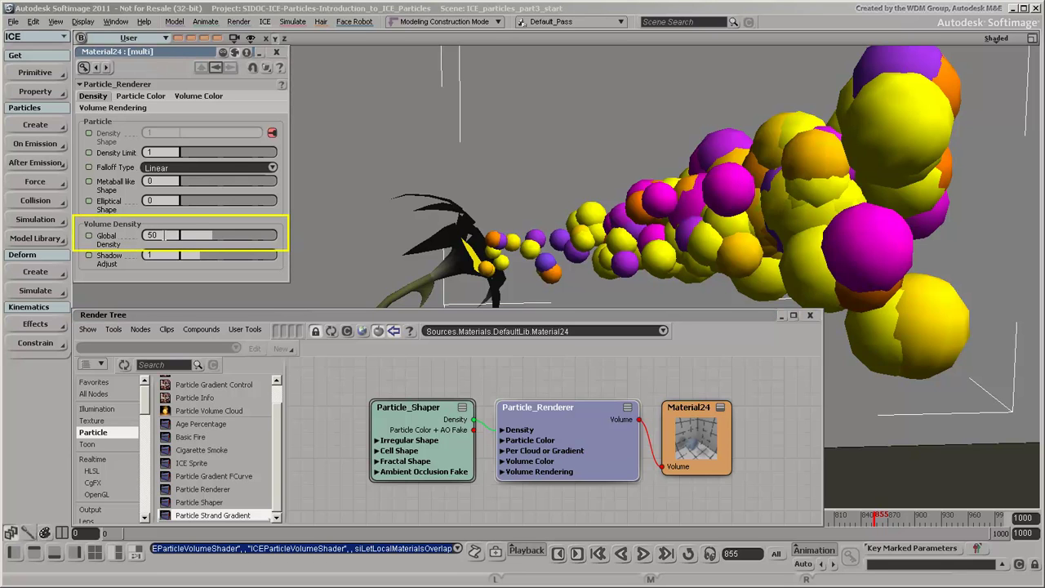
- Set the Particle_Renderer's Global Density to 80 and draw a render region around the flower head and the particle stream
double_click(164, 236)
type("80")
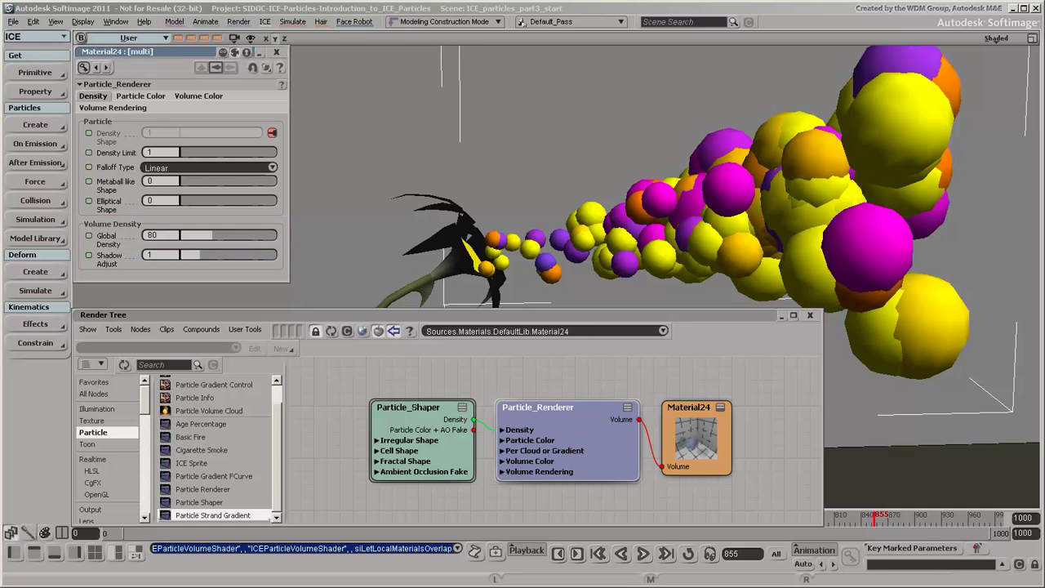
key("Return")
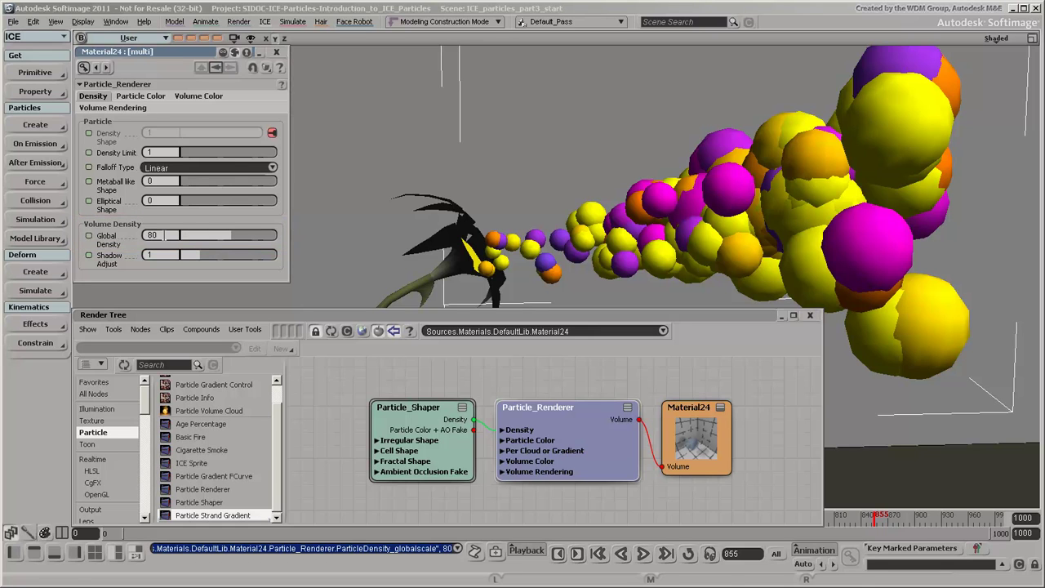
key("q")
mouse_move(406, 47)
left_mouse_down()
mouse_move(577, 72)
mouse_move(817, 81)
mouse_move(997, 179)
mouse_move(1006, 404)
left_mouse_up()
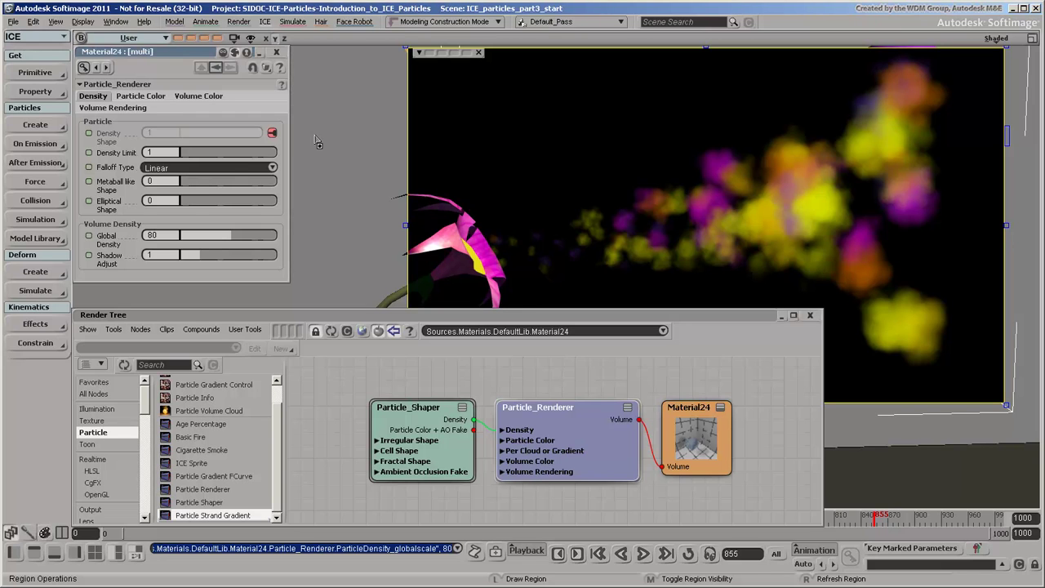
- Try overriding the particle color with cyan (R 0.251, G 0.910, B 0.958) and switch the override back off
left_click(143, 96)
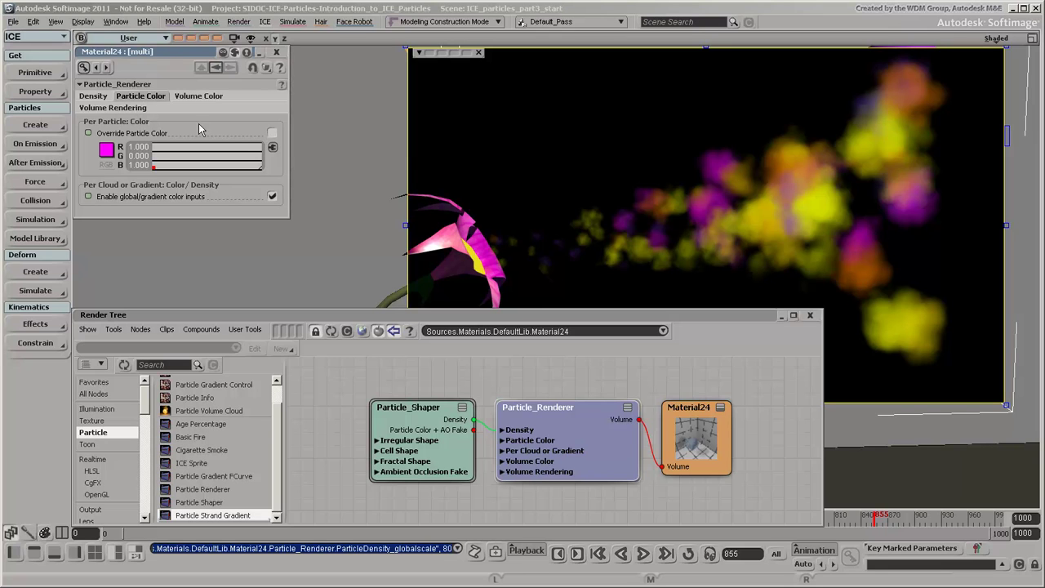
left_click(272, 133)
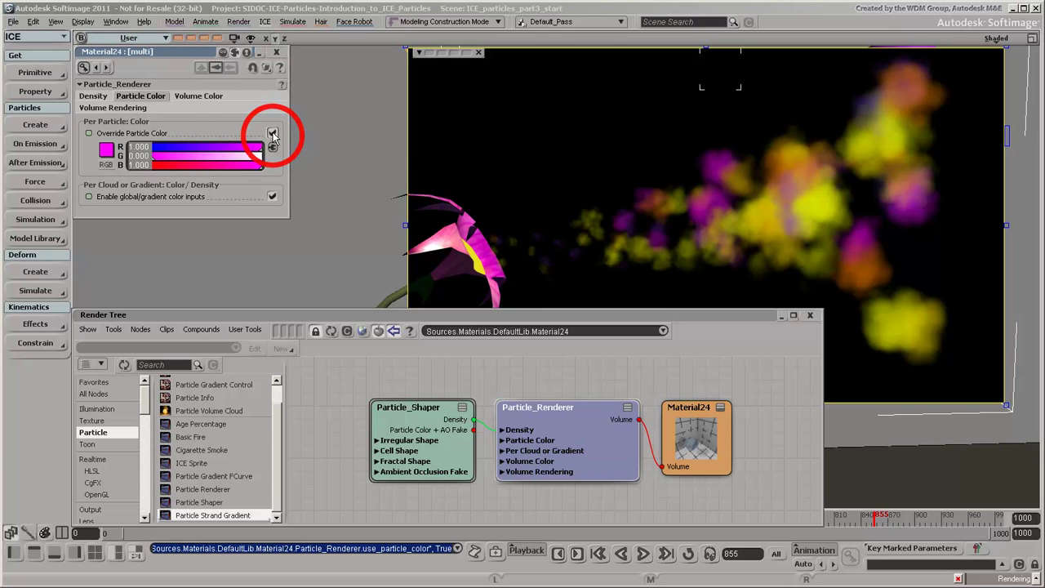
left_click(179, 147)
left_click(205, 166)
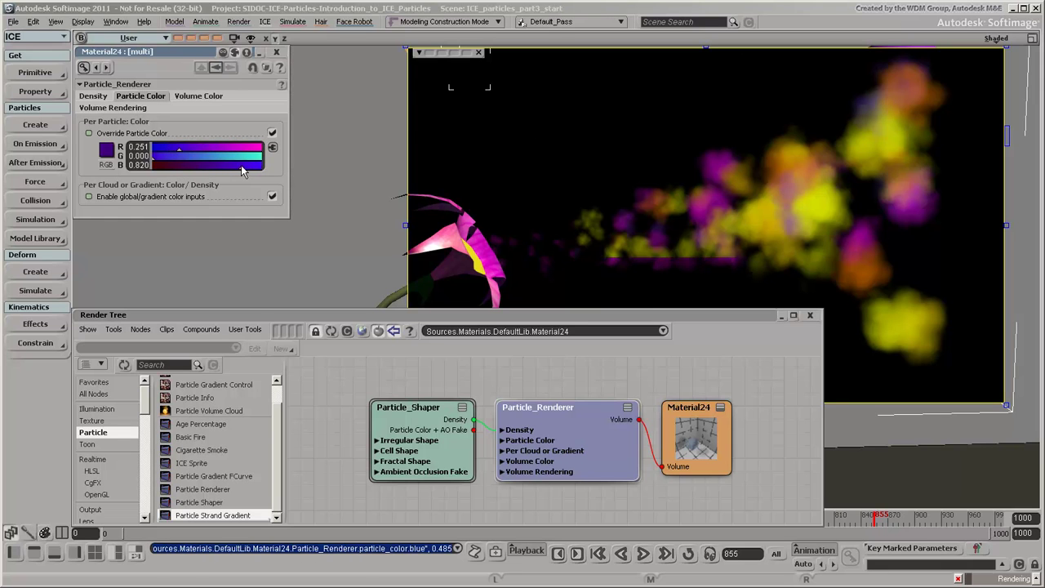
left_click(256, 165)
left_click(250, 156)
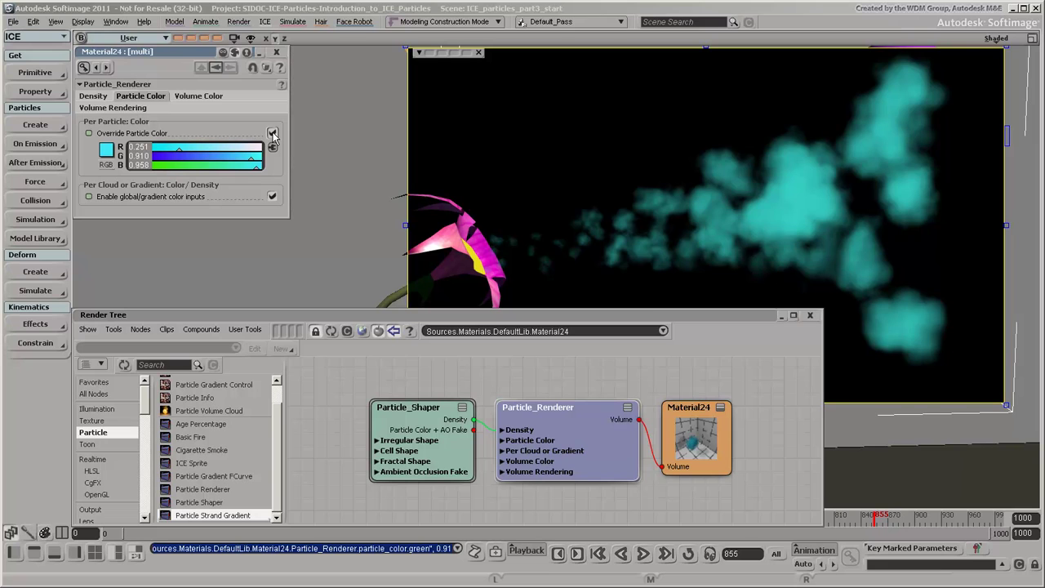
left_click(272, 134)
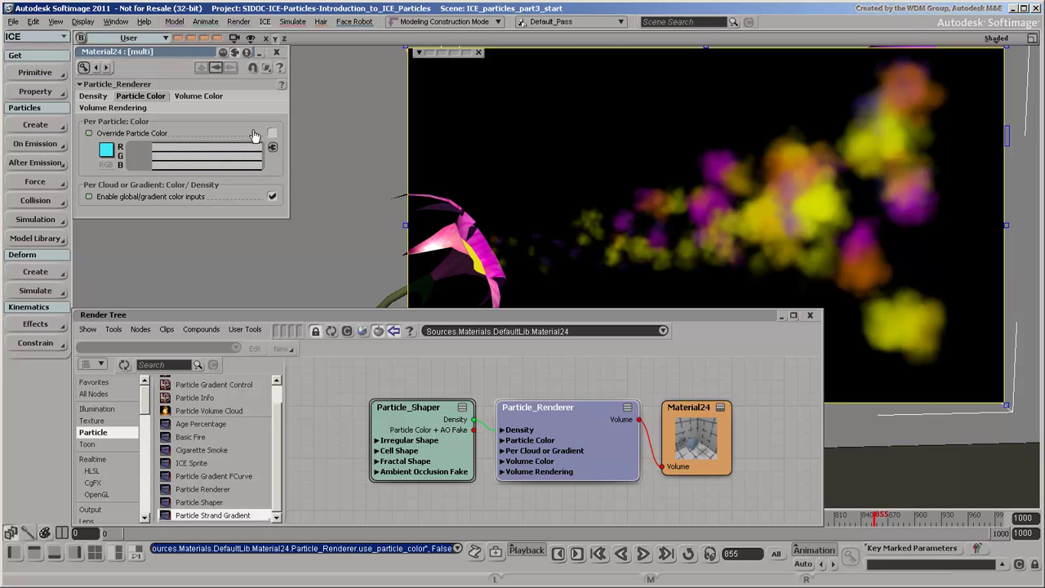
- Review the Particle_Renderer's volume rendering detail choices, keeping Default Settings
left_click(135, 111)
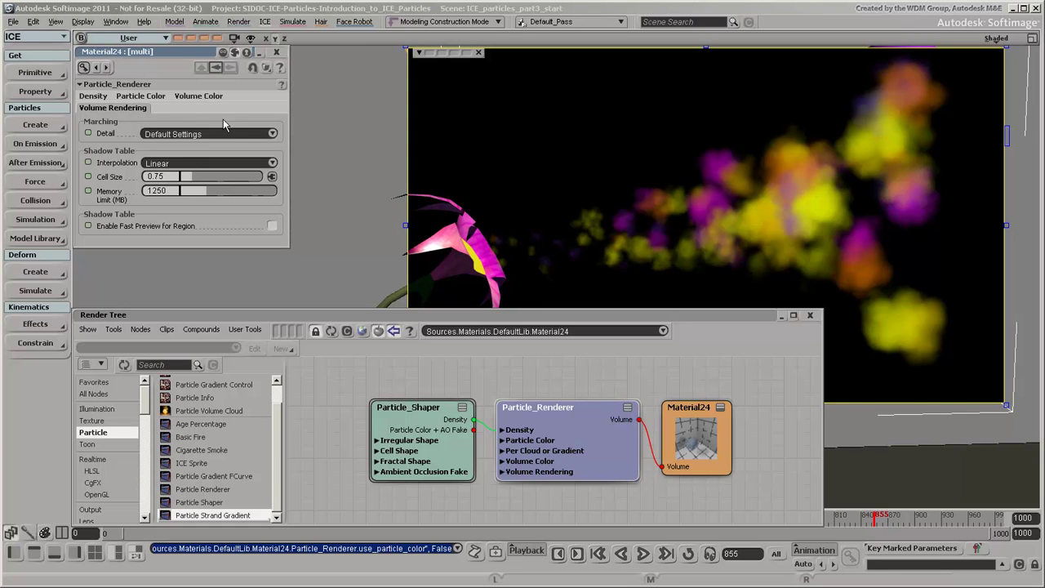
left_click(272, 134)
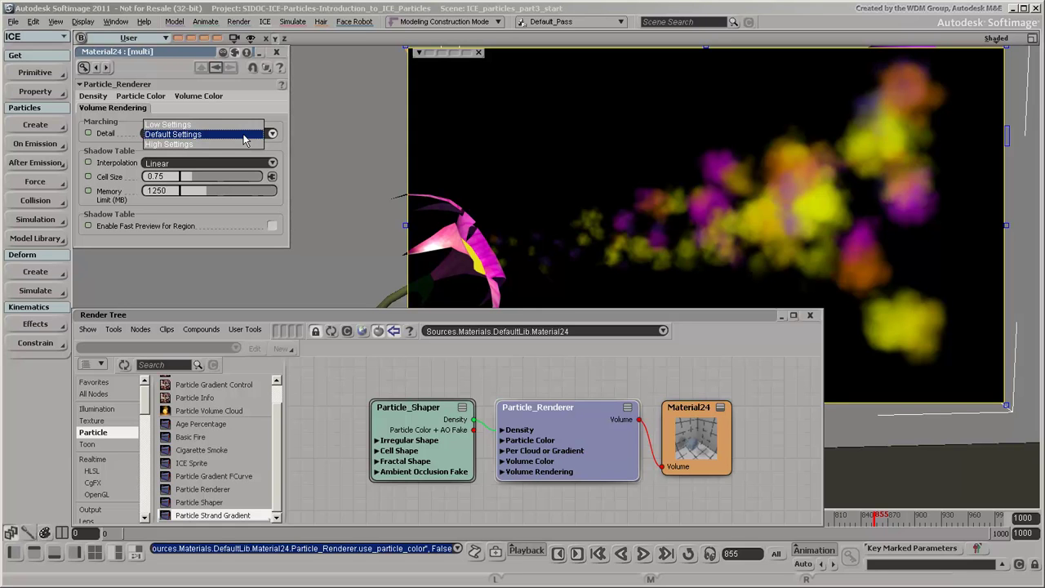
left_click(243, 136)
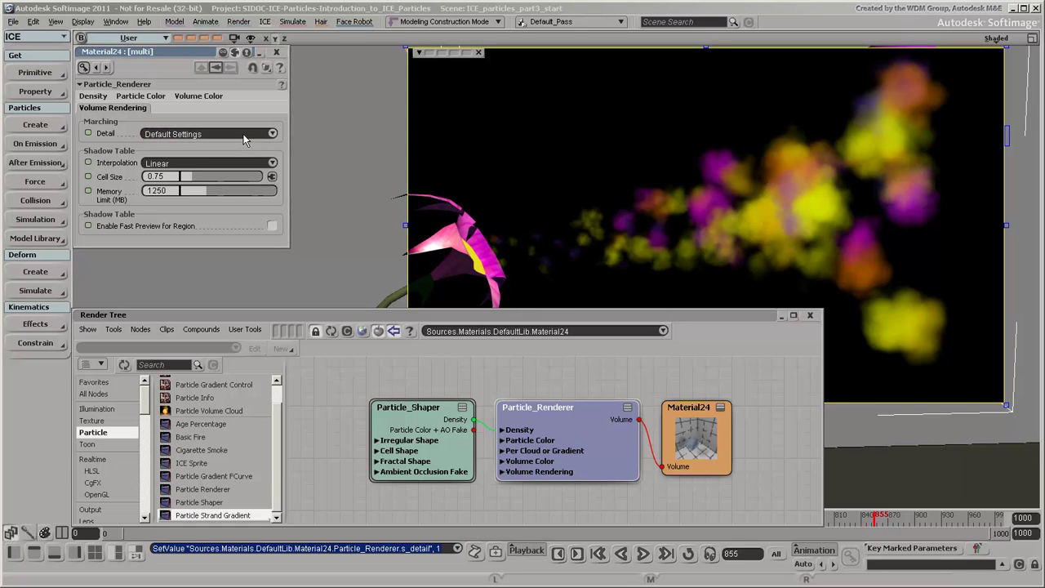
- Try the Particle_Renderer's shadow table with None interpolation and a cell size of 2, and restore the cell size to 0.75
left_click(274, 163)
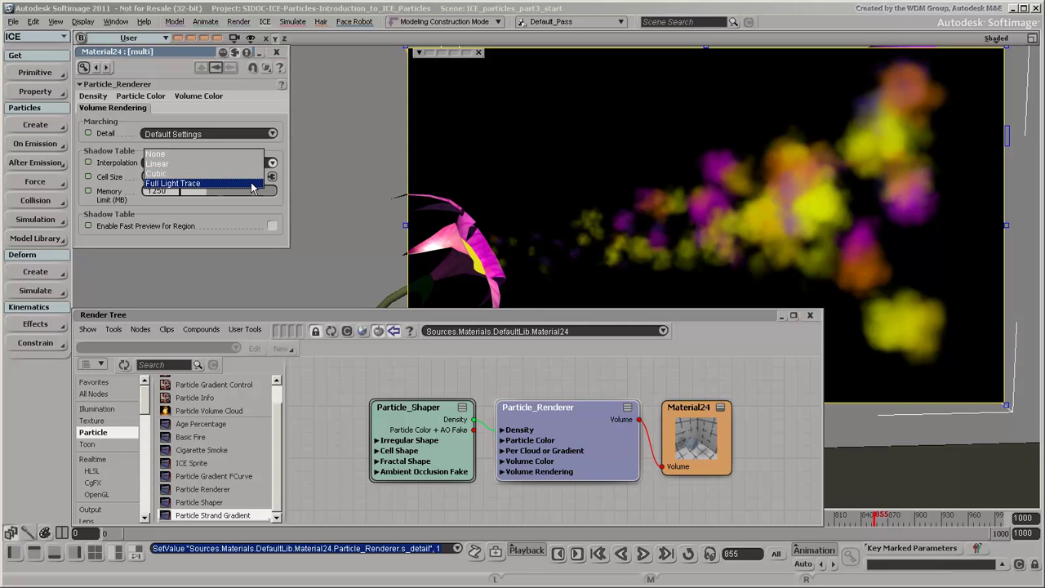
left_click(239, 155)
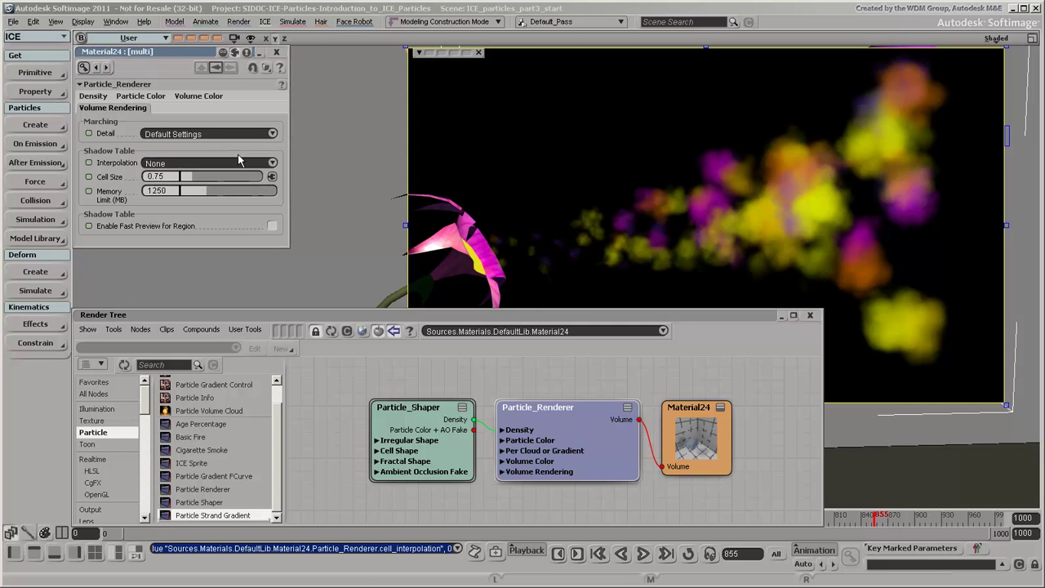
left_click(168, 177)
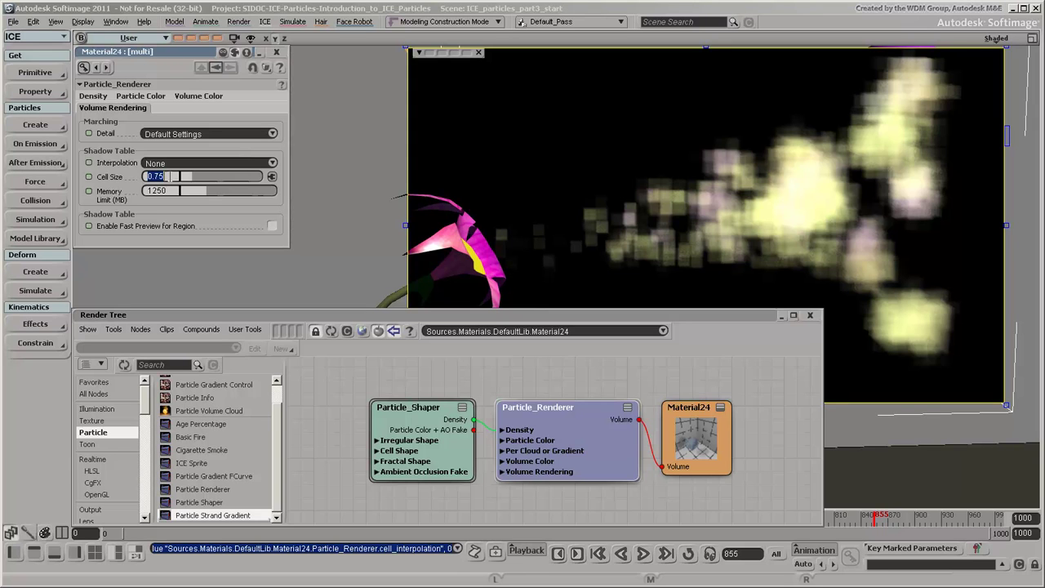
type("2")
key("Return")
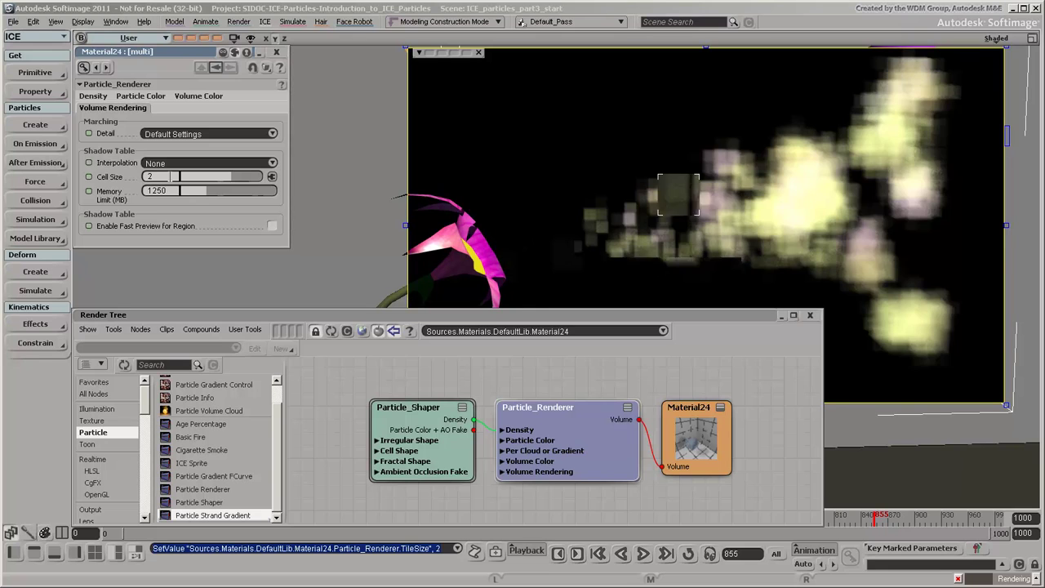
left_click(168, 177)
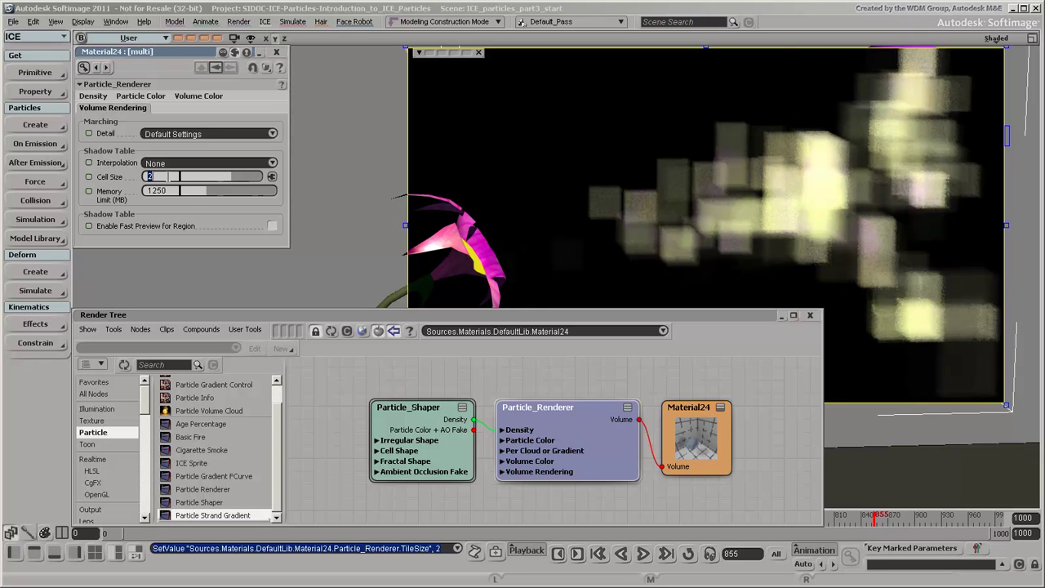
type("0.75")
key("Return")
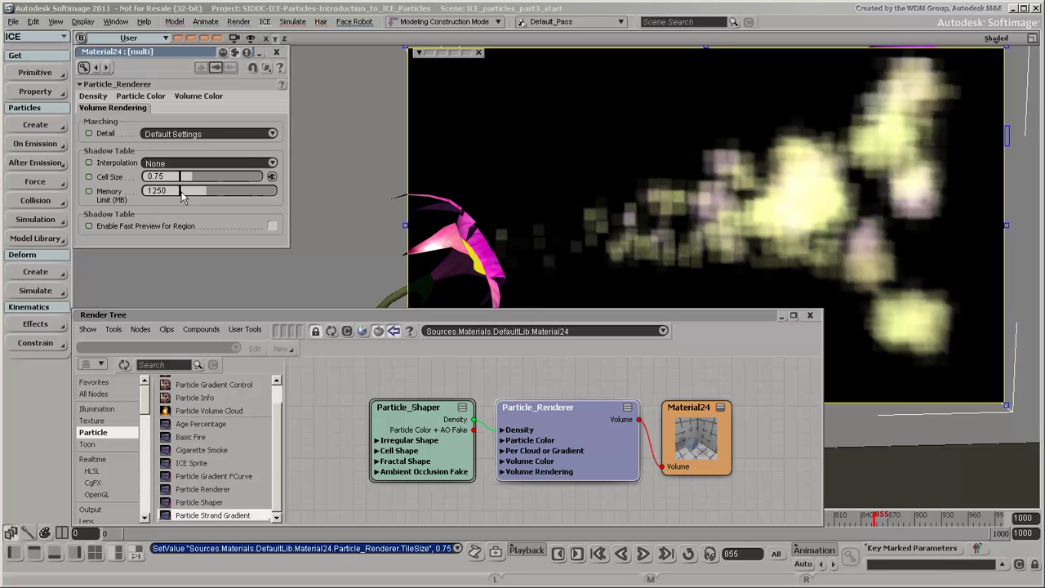
- Set the shadow table's memory limit to 1025 MB and its interpolation to Linear
left_click_drag(181, 189, 174, 190)
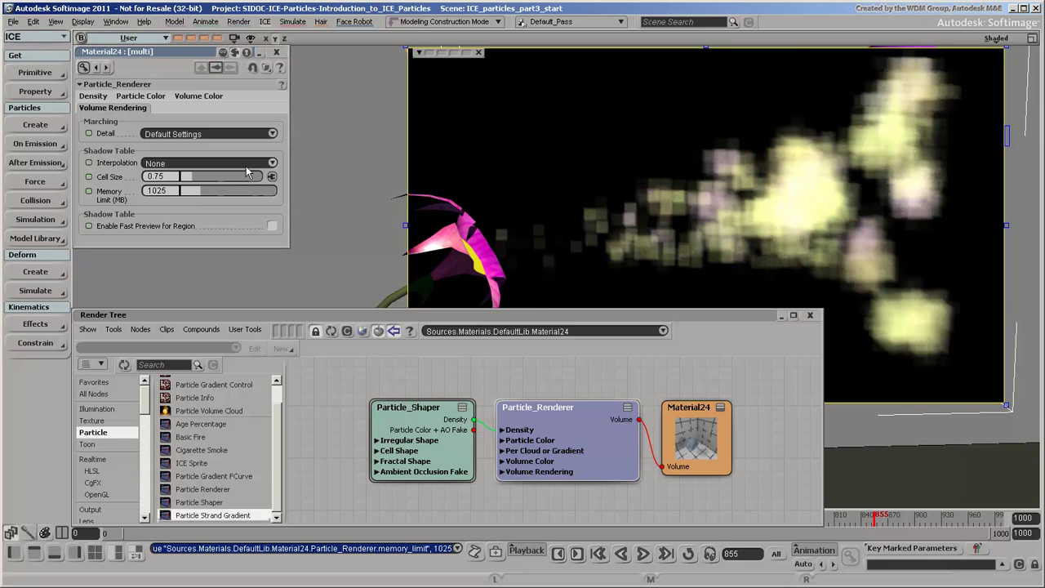
left_click(272, 163)
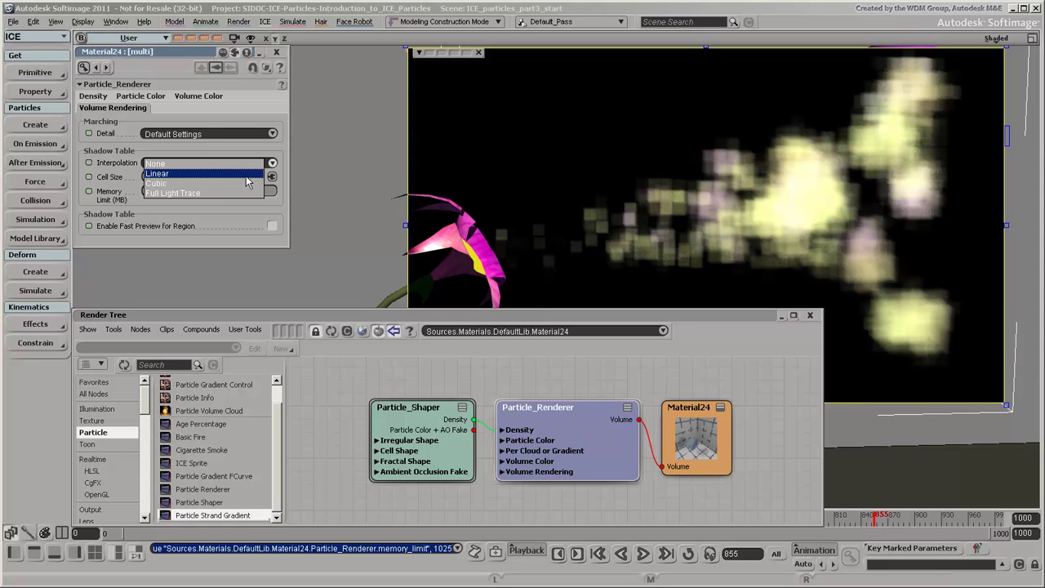
left_click(247, 174)
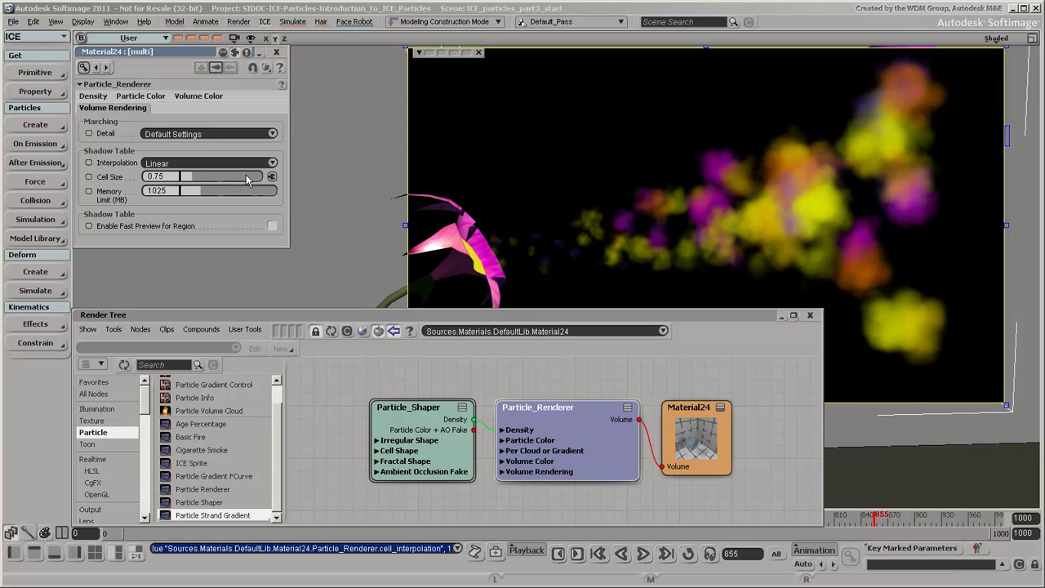
- Try the fast preview for the render region, switch it back off and close the Particle_Renderer's properties
left_click(274, 226)
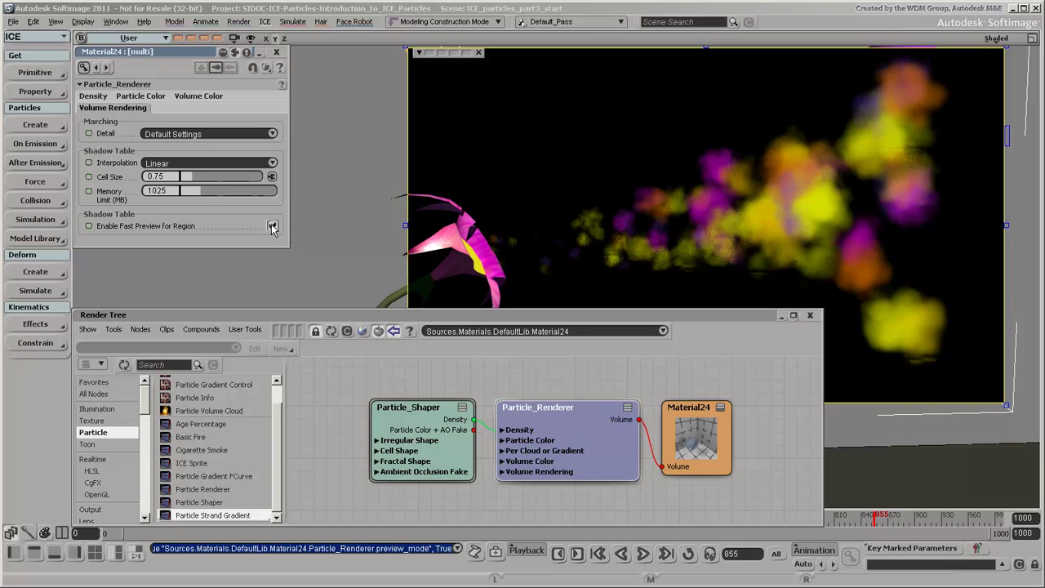
left_click(273, 227)
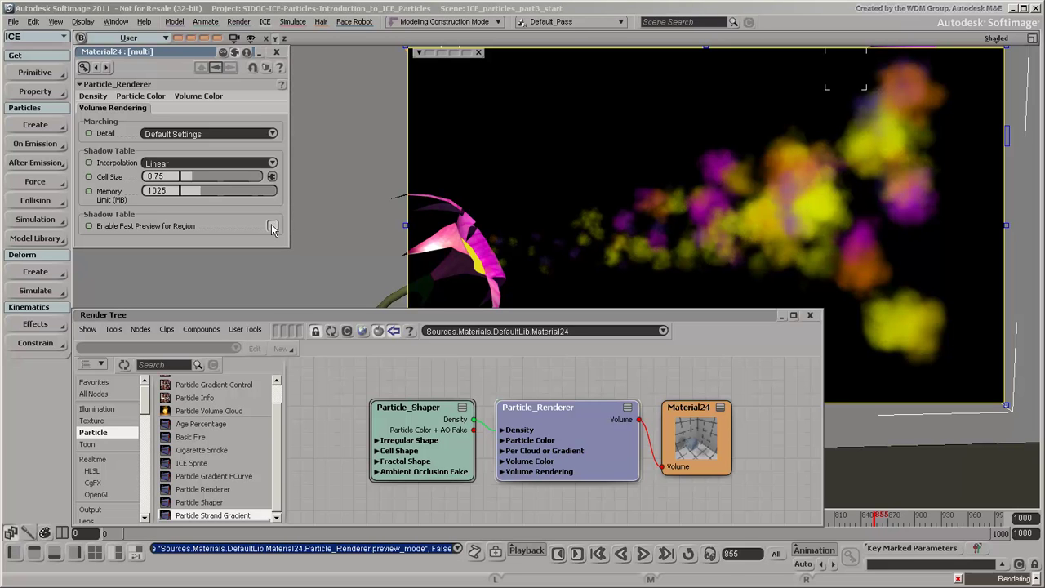
left_click(277, 53)
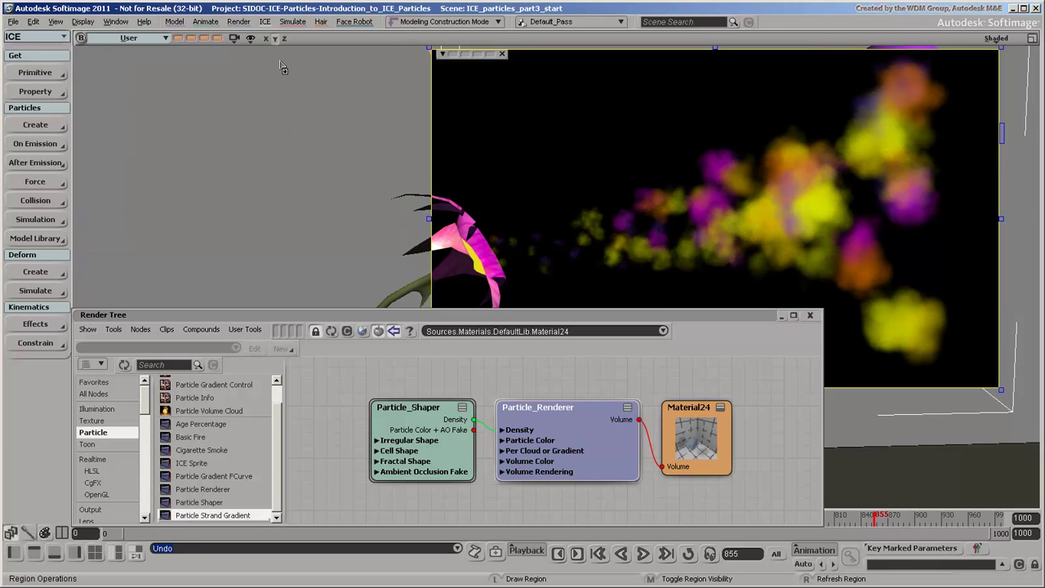
- Review the Particle_Shaper's irregular, cell and fractal shape settings, its AO fake colors and its presets
double_click(410, 419)
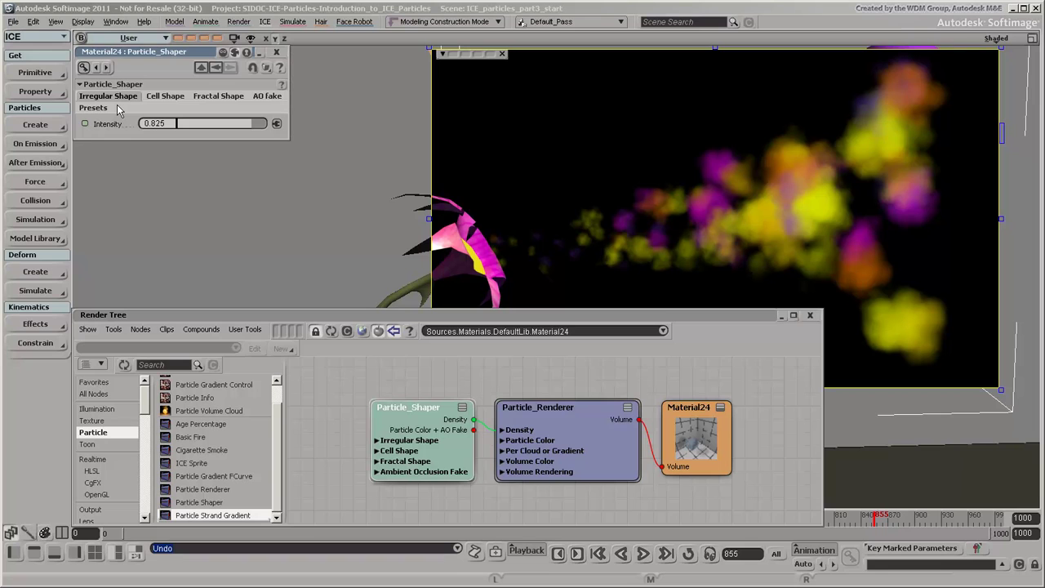
left_click(163, 100)
left_click(208, 98)
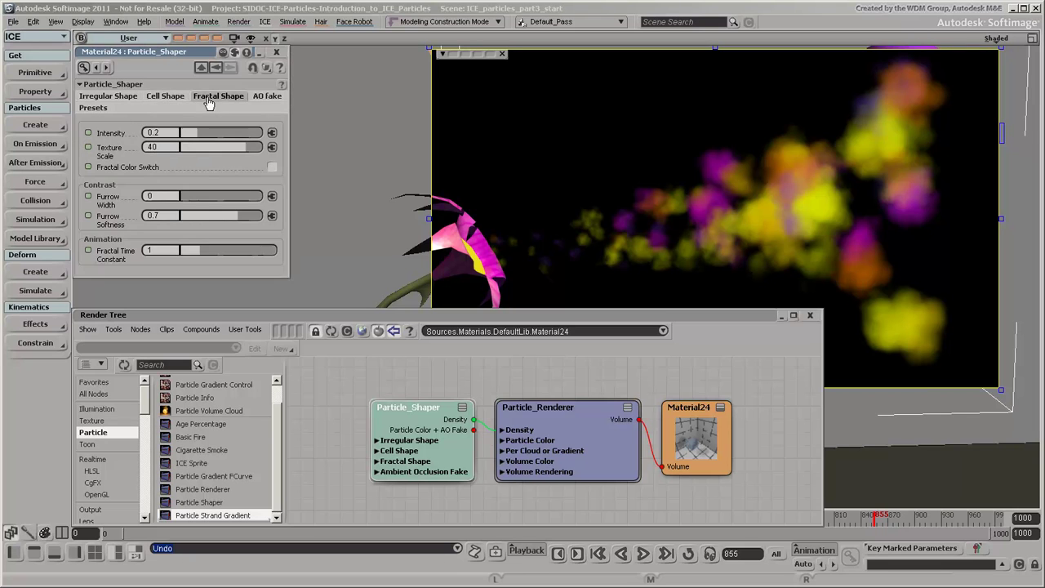
left_click(260, 98)
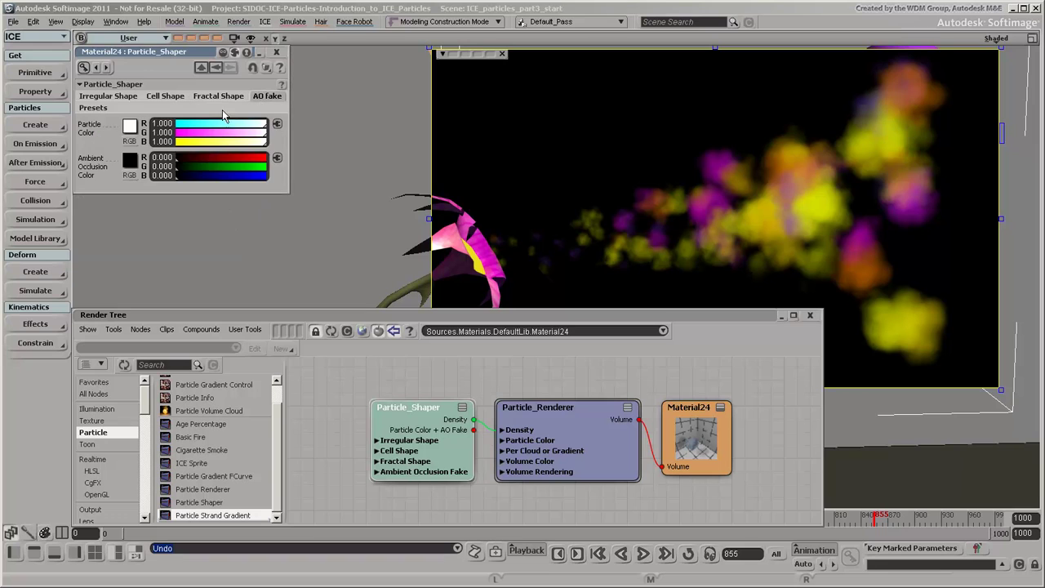
left_click(94, 109)
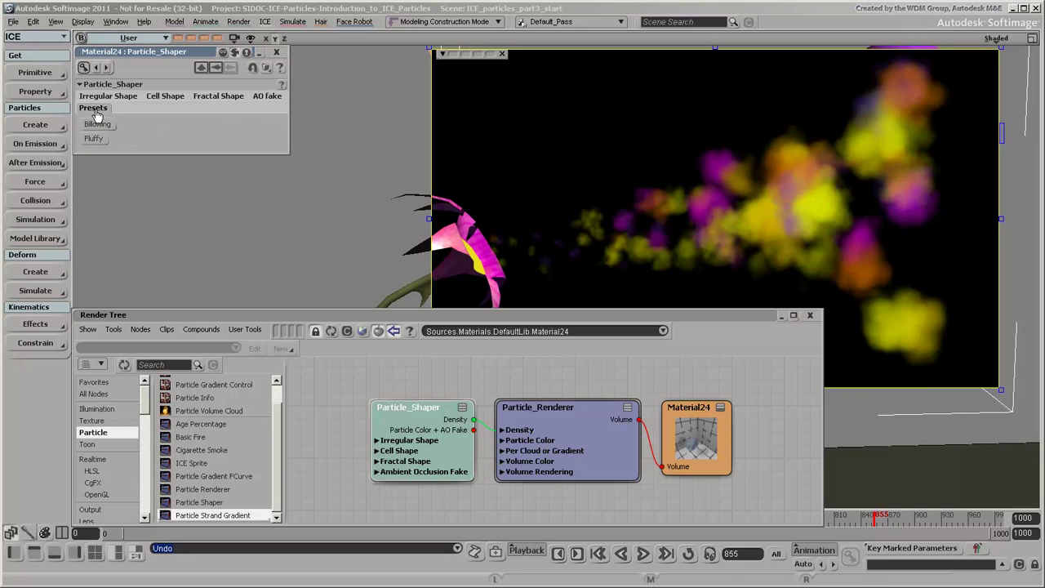
- Display the Particle_Shaper's shader preview and set the cell shape's intensity to 1 and texture scale to 9
left_click(462, 409)
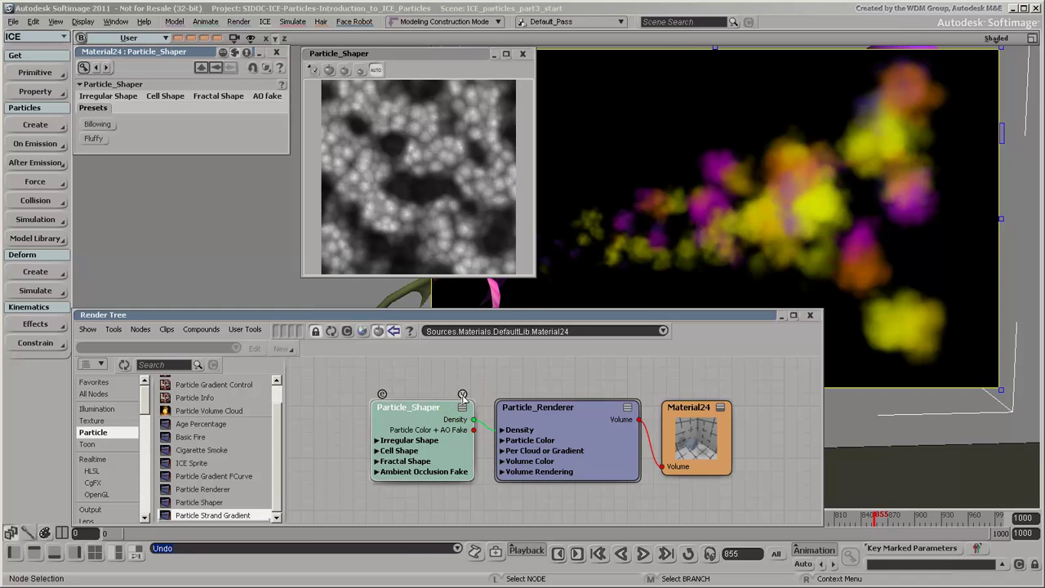
mouse_move(454, 53)
left_mouse_down()
mouse_move(453, 80)
mouse_move(454, 53)
left_mouse_up()
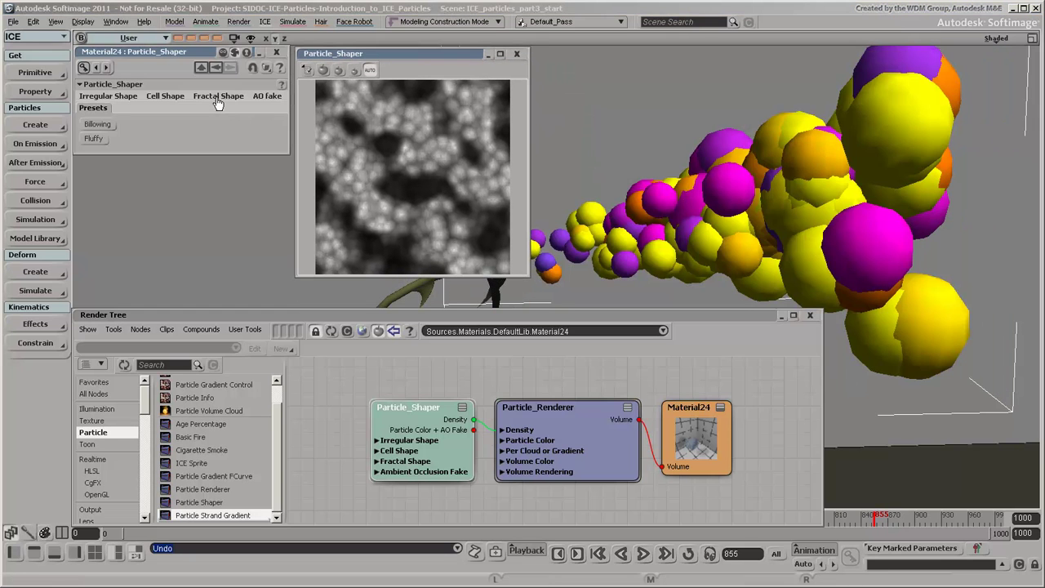
left_click(218, 97)
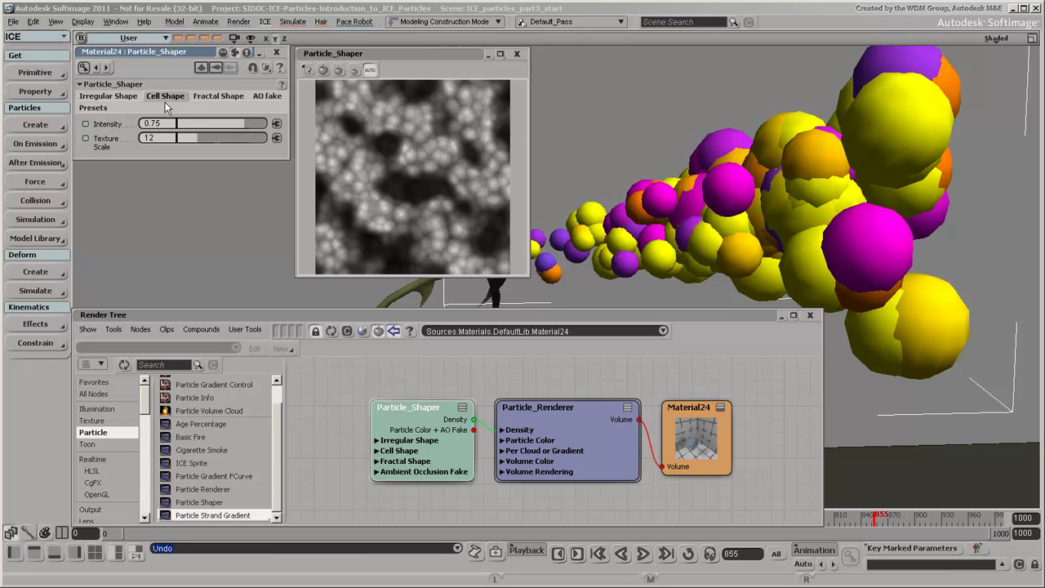
left_click_drag(204, 134, 273, 129)
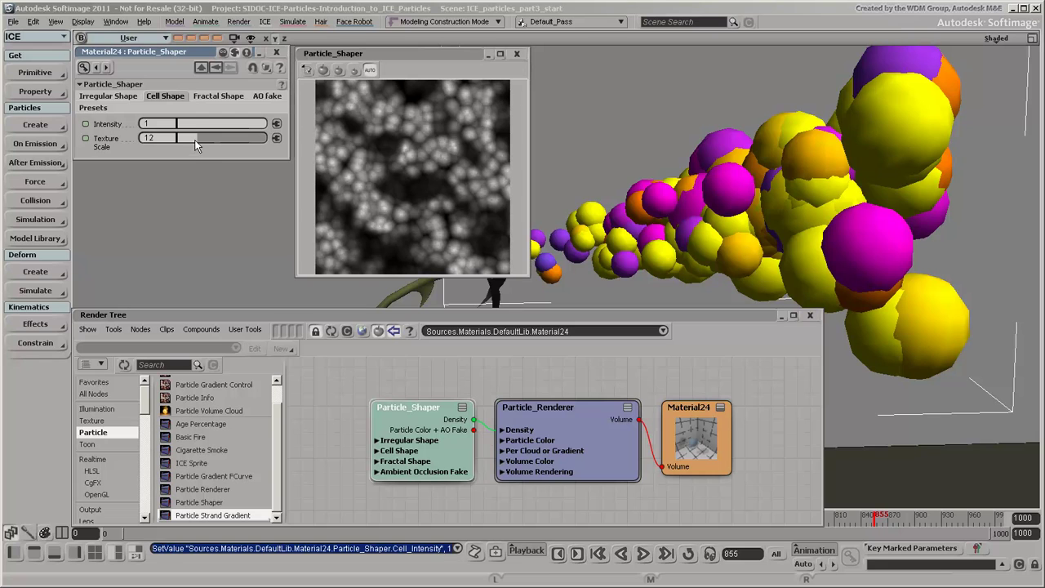
left_click_drag(194, 138, 263, 139)
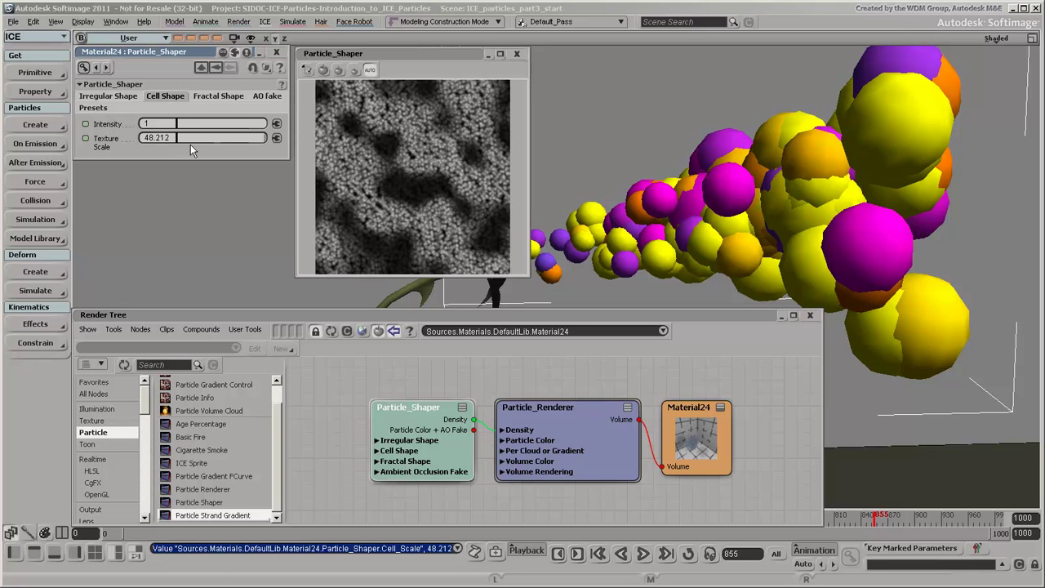
type("9")
key("Return")
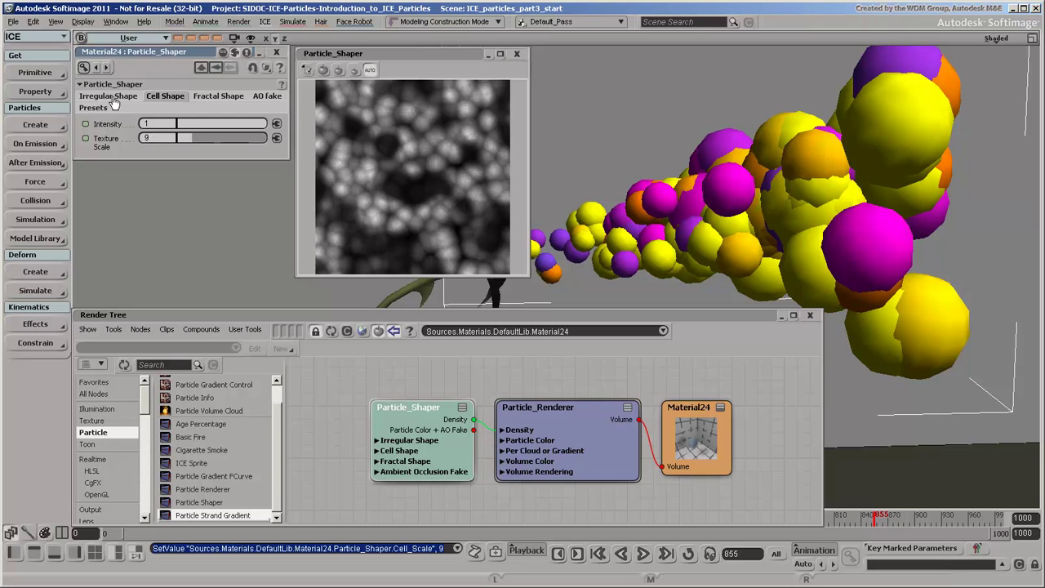
- Set the Particle_Shaper's irregular shape intensity to 0.5 and draw a render region around the flower head and particle stream
left_click(109, 96)
left_click_drag(241, 120, 178, 132)
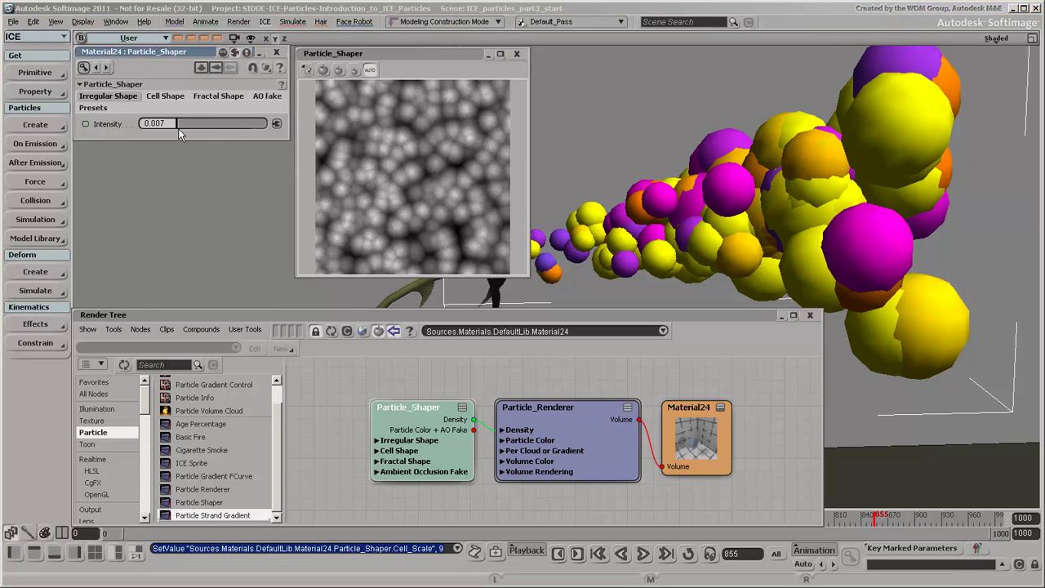
left_click_drag(264, 123, 267, 122)
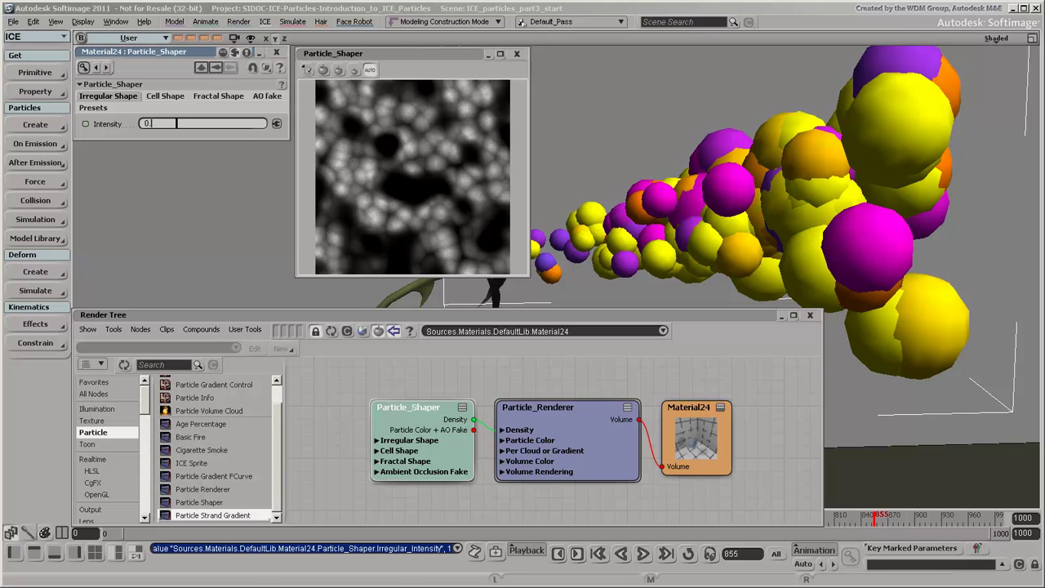
key("Return")
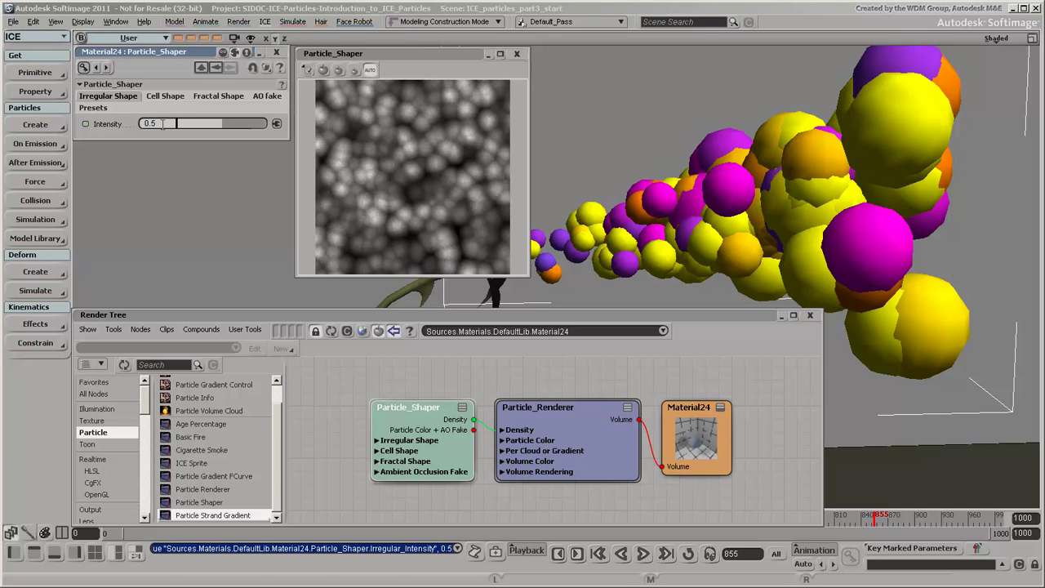
left_click(276, 52)
left_click(516, 53)
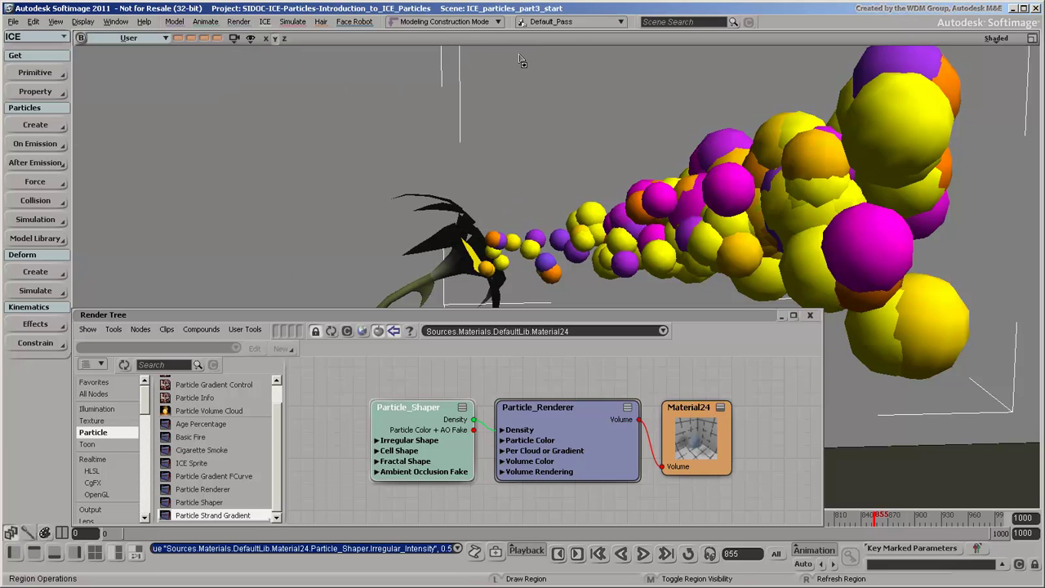
key("ctrl+a")
left_click_drag(387, 49, 1012, 406)
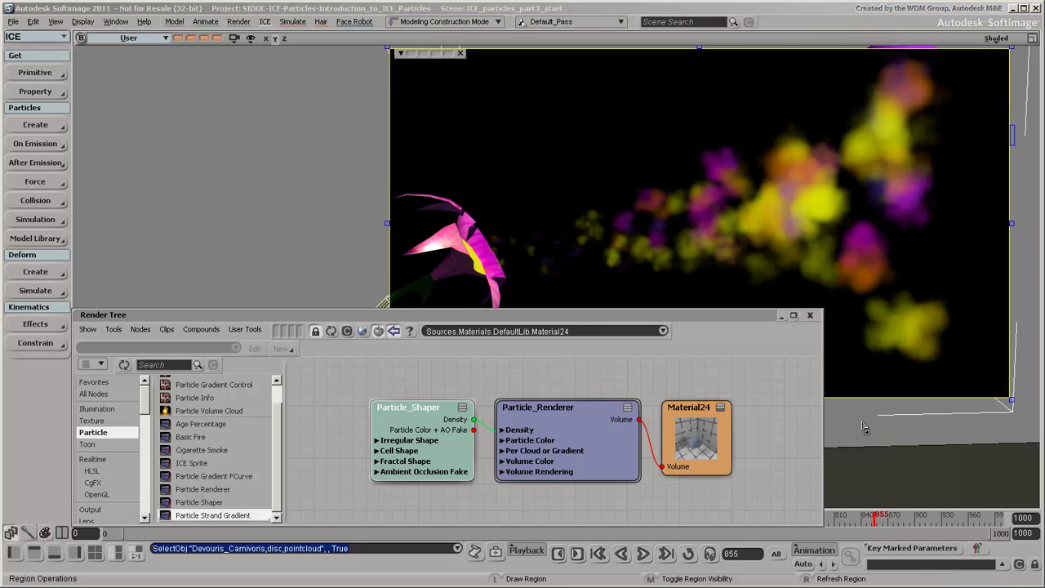
- Disconnect the Particle_Renderer from Material24 and connect a new Particle Volume Cloud node to the material's Volume input
left_click_drag(658, 463, 566, 320)
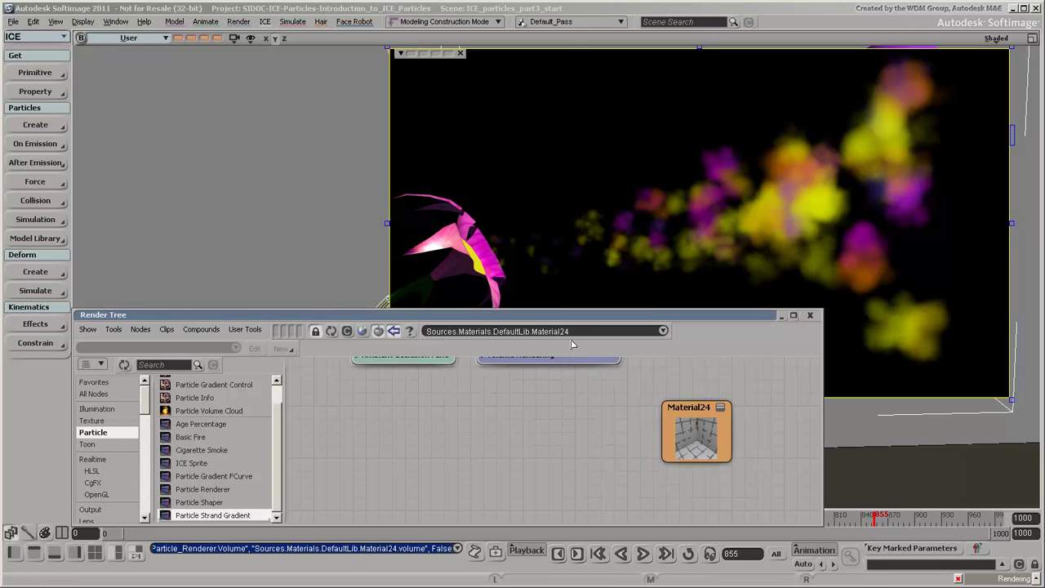
left_click(276, 382)
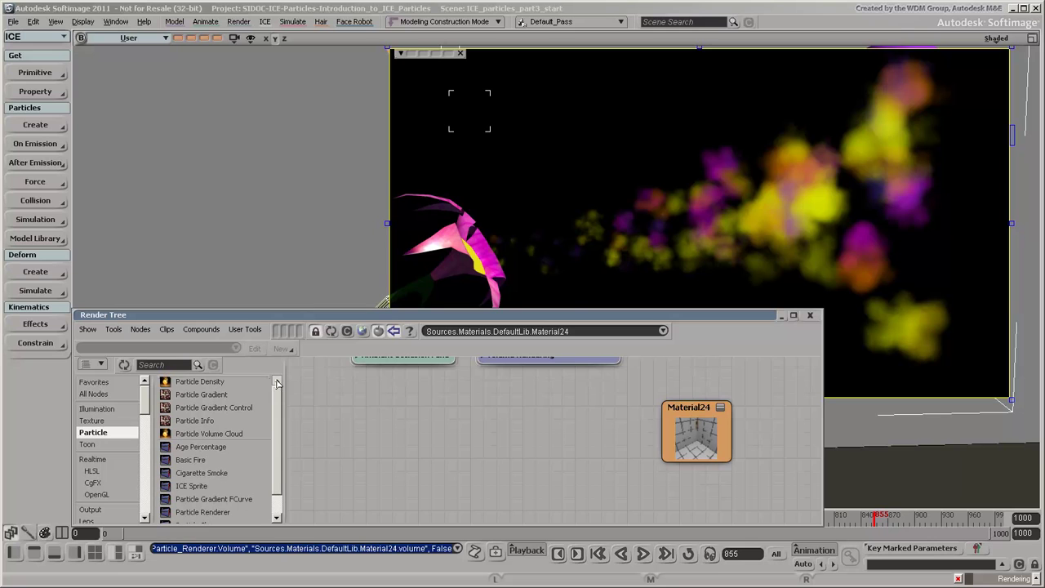
left_click_drag(221, 435, 518, 402)
left_click_drag(634, 417, 679, 420)
left_click(687, 422)
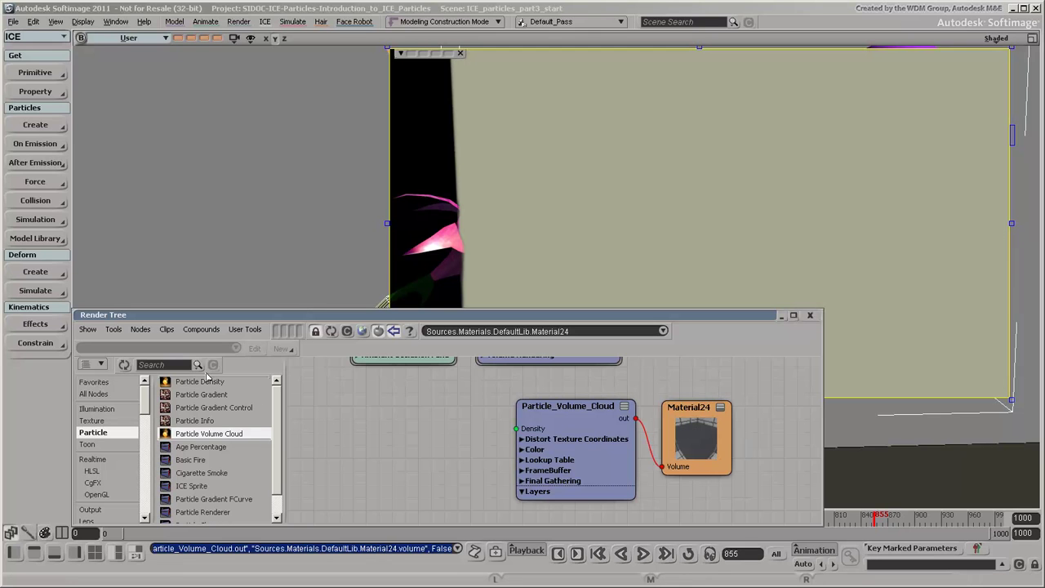
- Feed the Particle_Volume_Cloud's Density from a new Particle Density node, and connect a Cell Scalar node to that node's Texture Density
left_click_drag(200, 382, 400, 410)
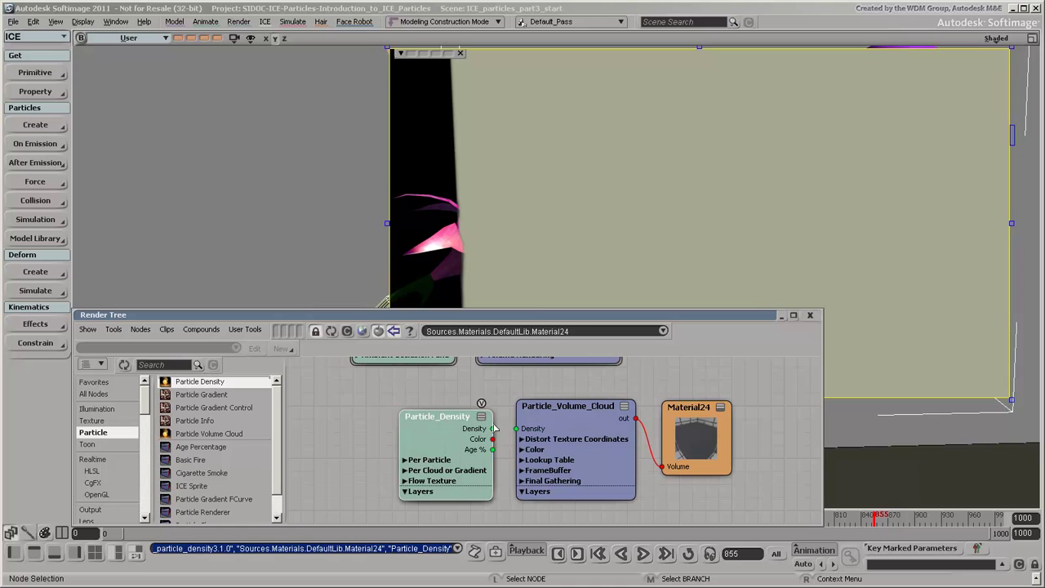
left_click_drag(492, 428, 519, 430)
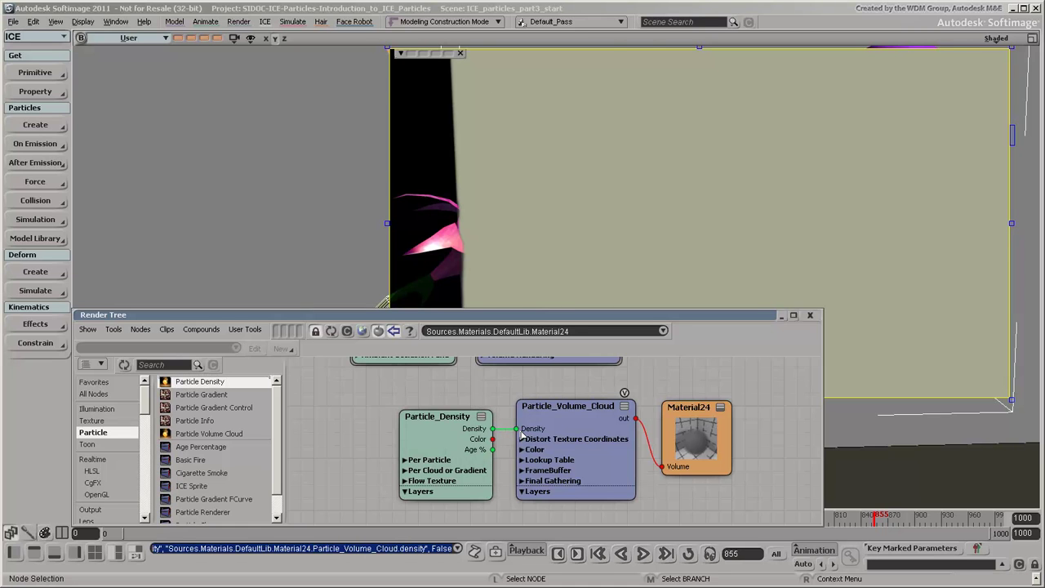
left_click(168, 366)
type("cell")
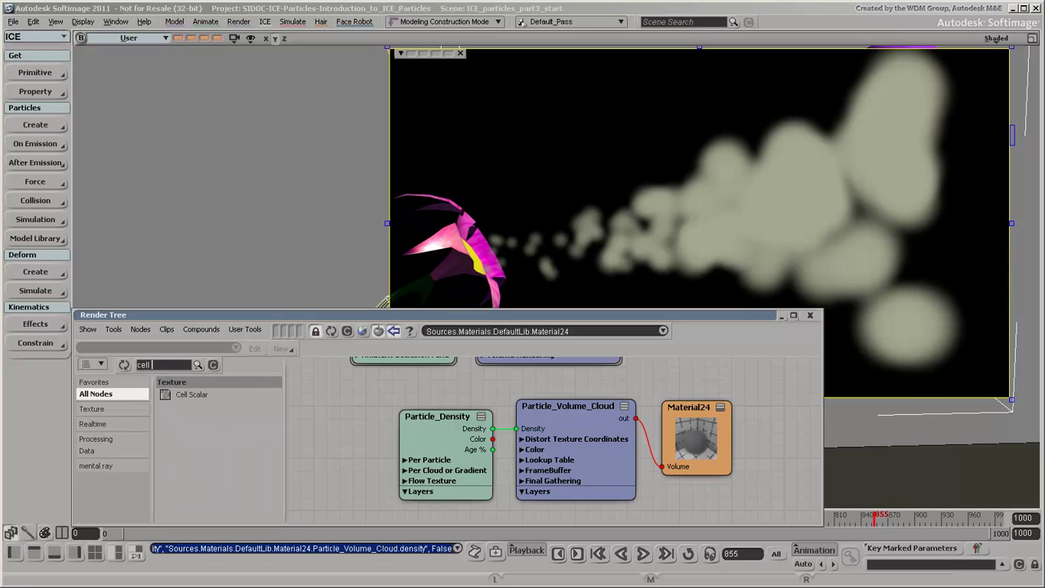
left_click_drag(187, 399, 307, 431)
left_click_drag(381, 443, 412, 462)
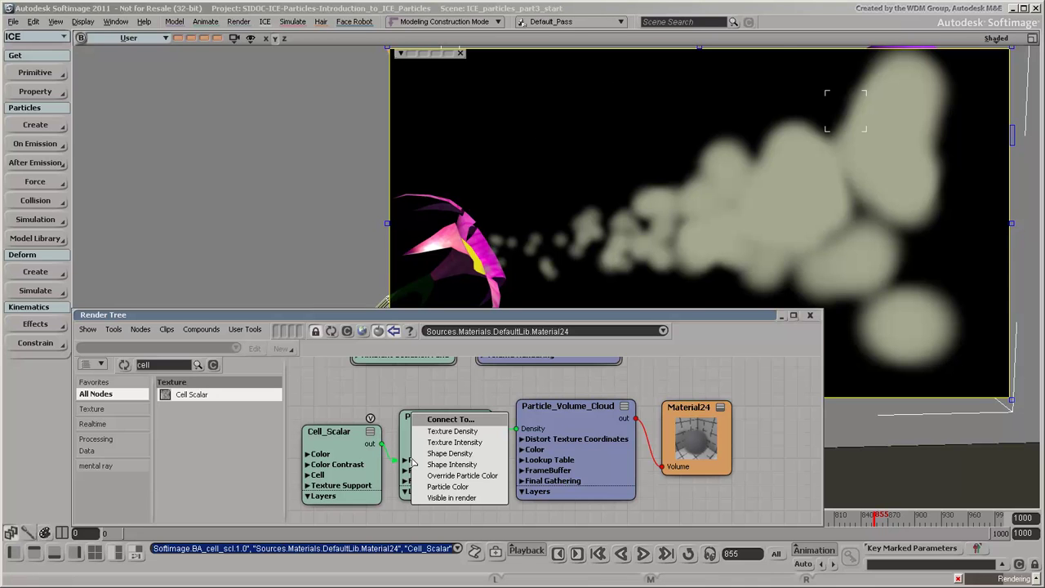
left_click(439, 431)
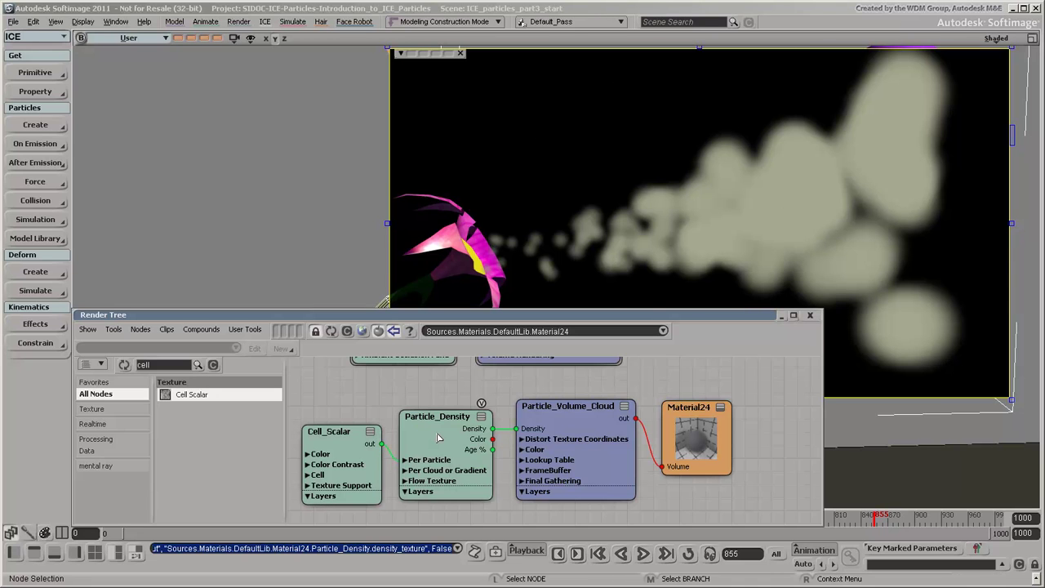
- Add a Fractal Scalar node to the render tree and connect it to the Particle_Density node's Shape Density
double_click(164, 364)
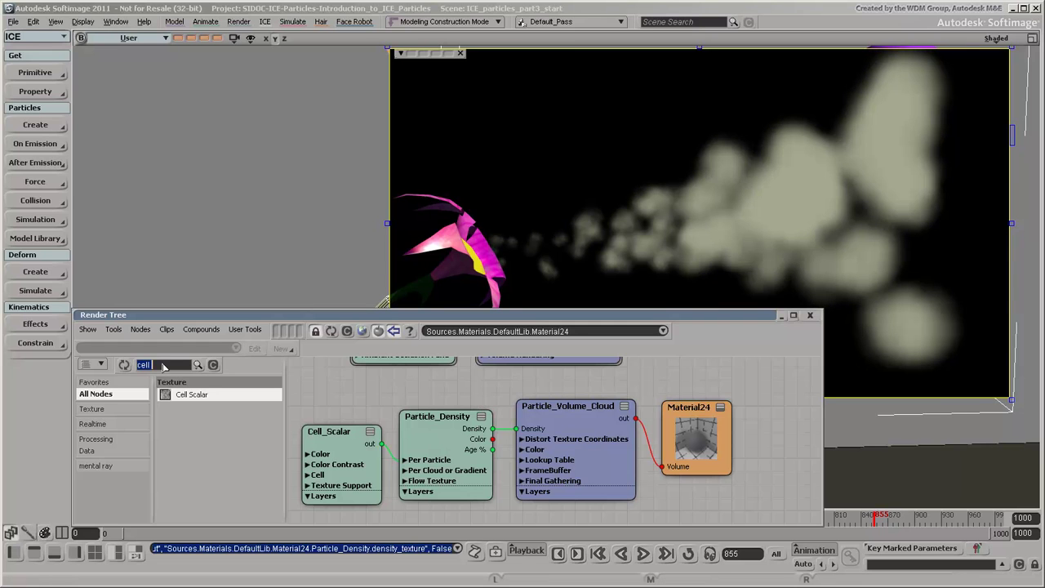
type("fractal")
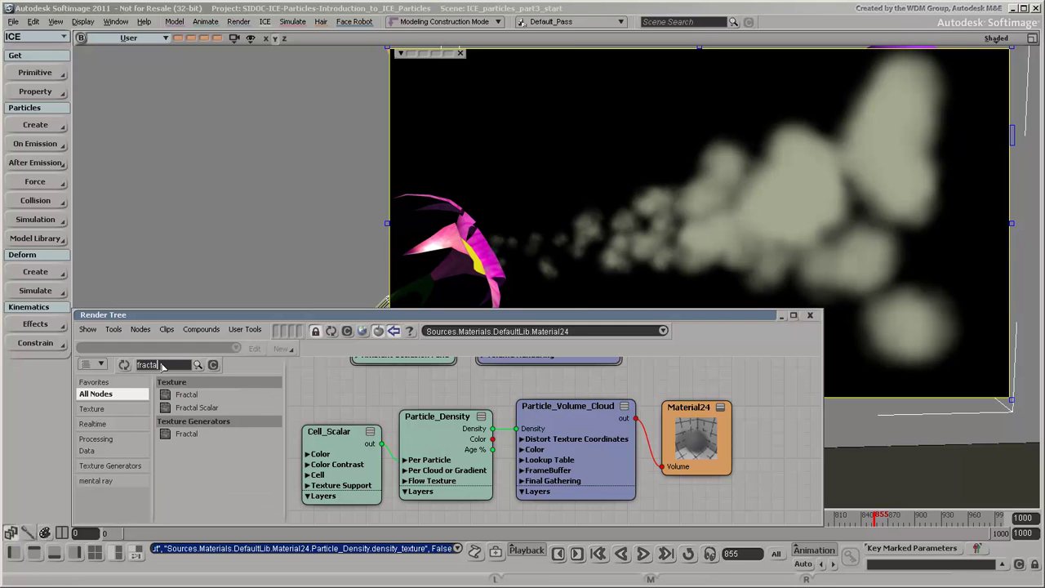
left_click_drag(187, 404, 295, 377)
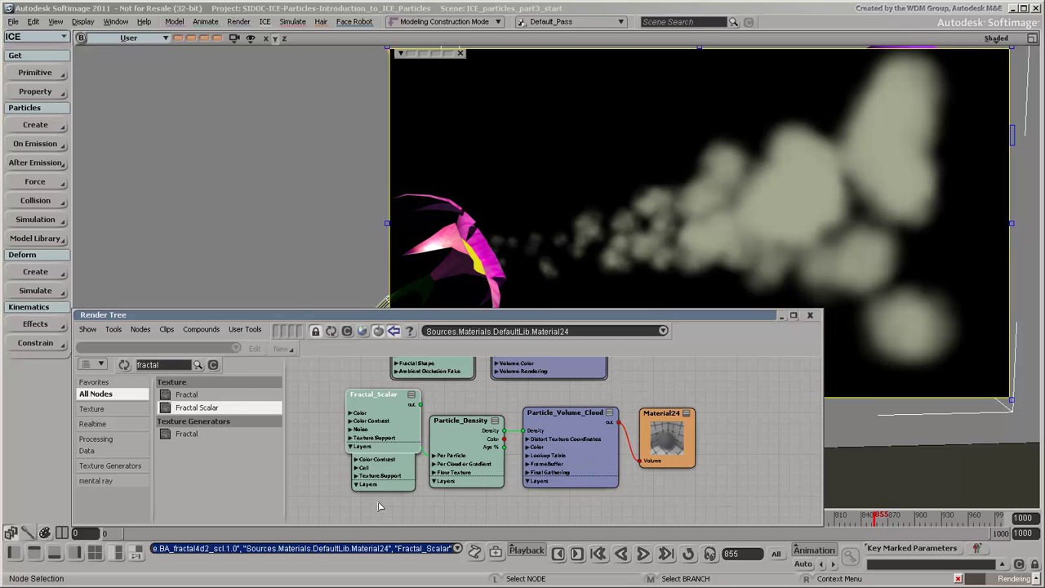
left_click_drag(404, 437, 441, 460)
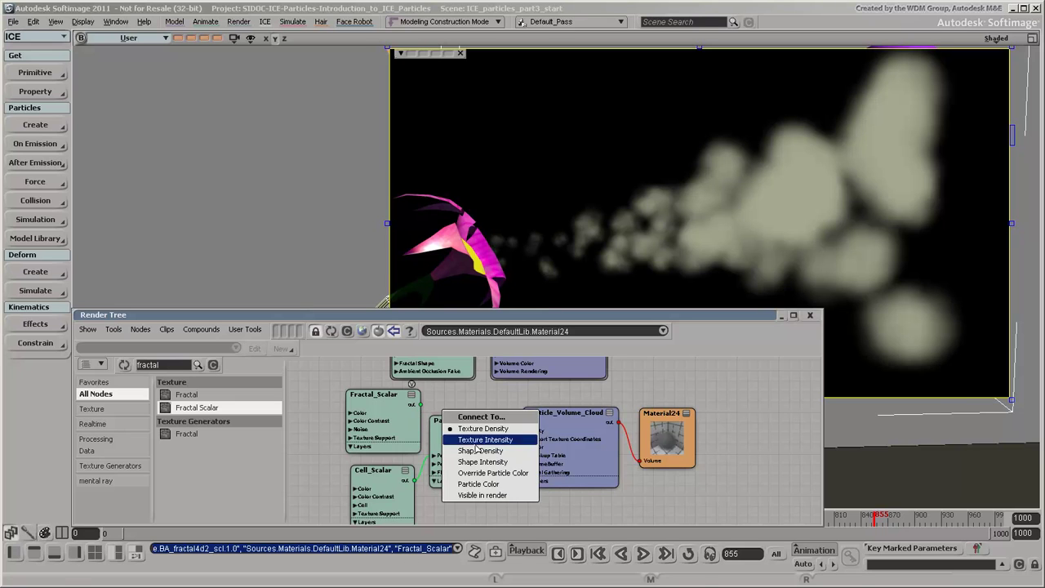
left_click(444, 457)
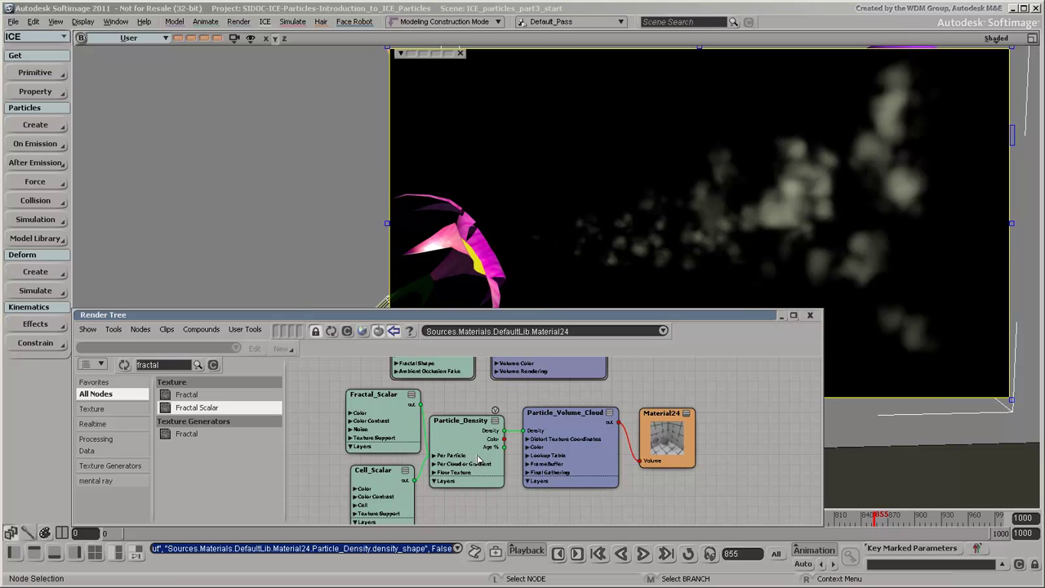
- Add a Color Attribute node and connect its output to the Particle_Density node's Particle Color
key("a")
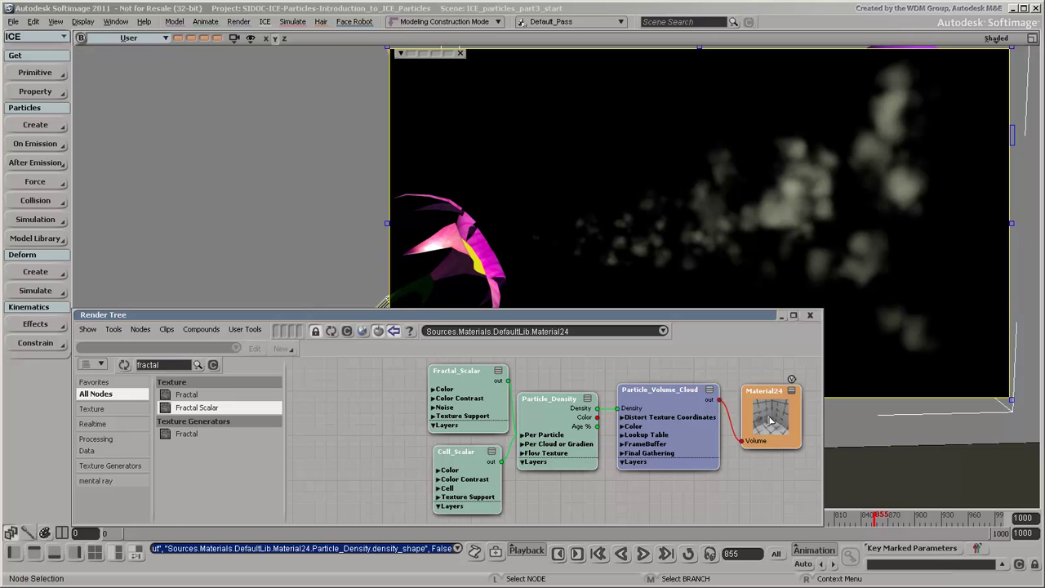
double_click(161, 365)
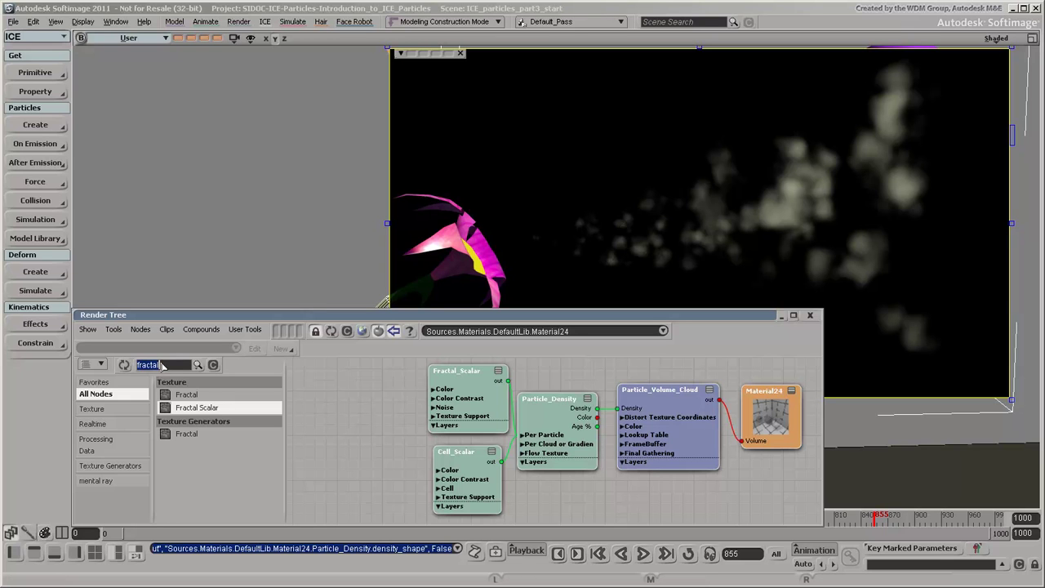
type("attri")
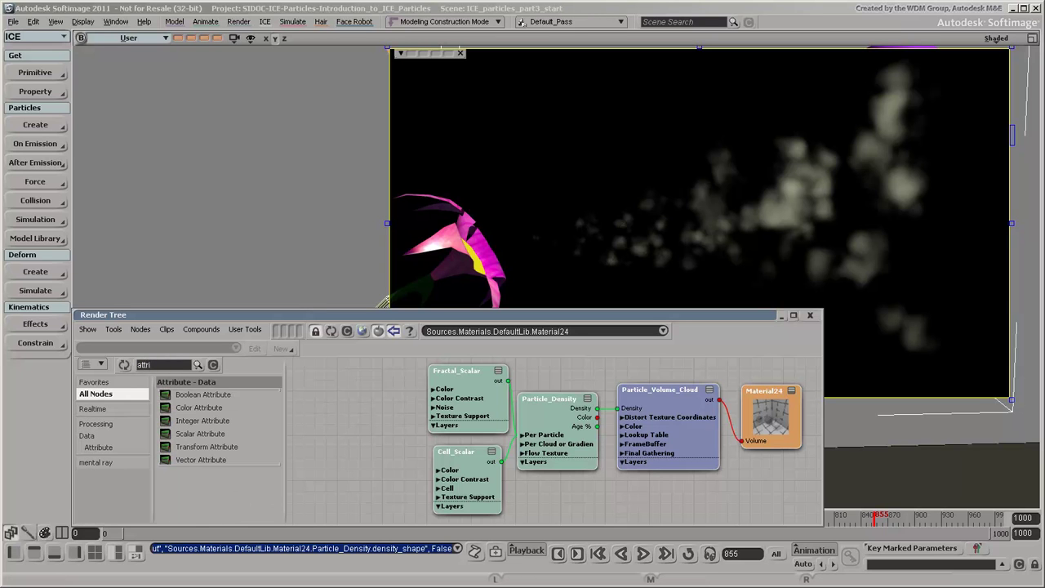
left_click_drag(178, 408, 544, 437)
left_click(581, 461)
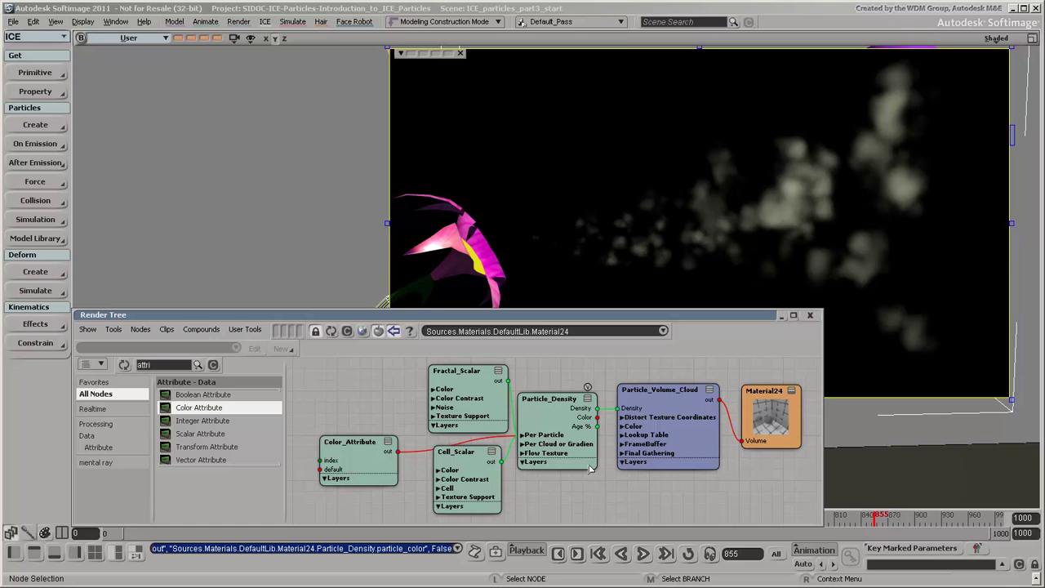
- Connect Particle_Density's Color output to the Particle_Volume_Cloud's Diffuse Color and close the Render Tree
left_click_drag(596, 418, 627, 430)
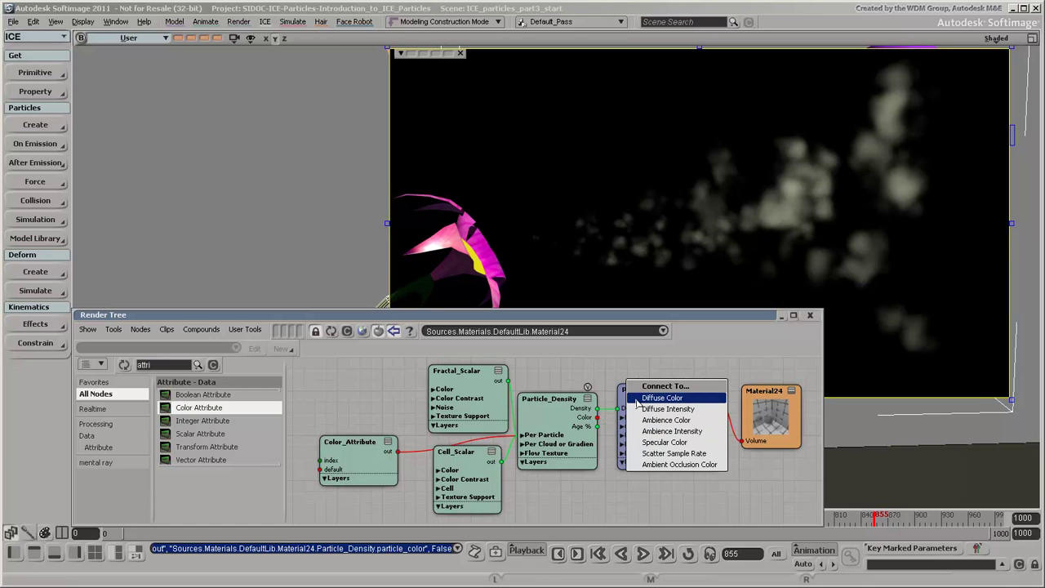
left_click(637, 399)
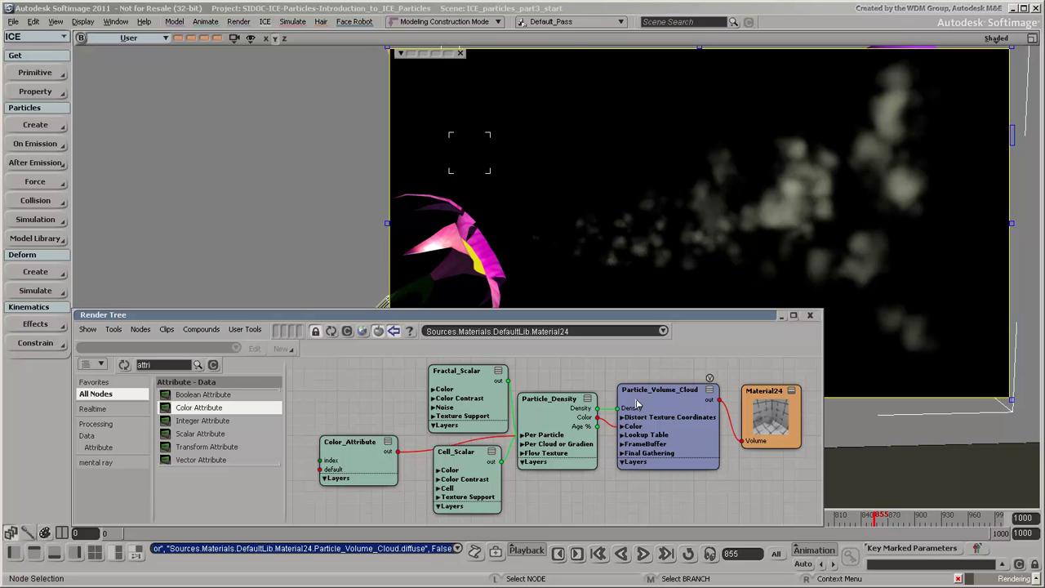
left_click(810, 315)
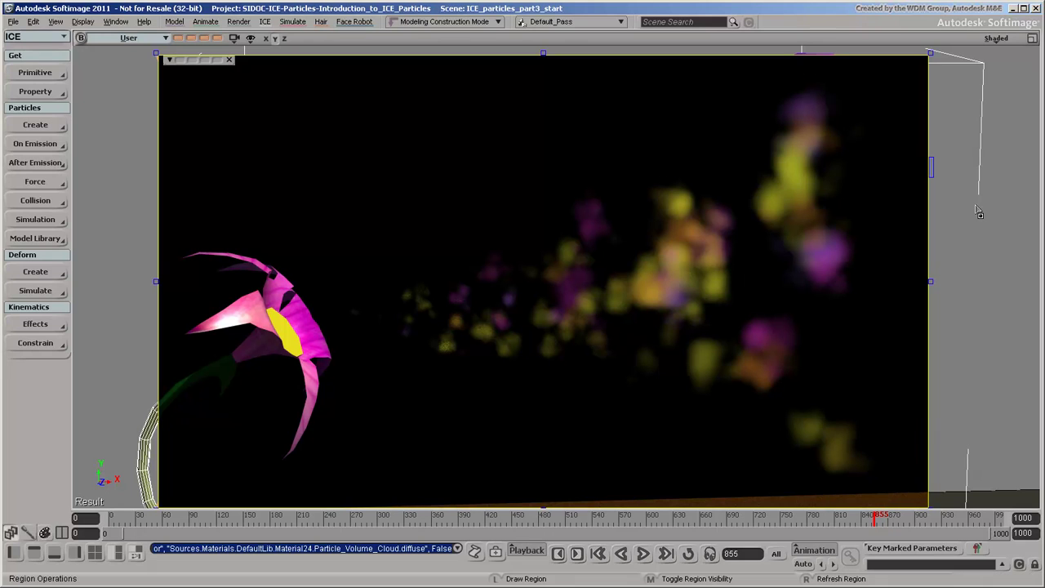